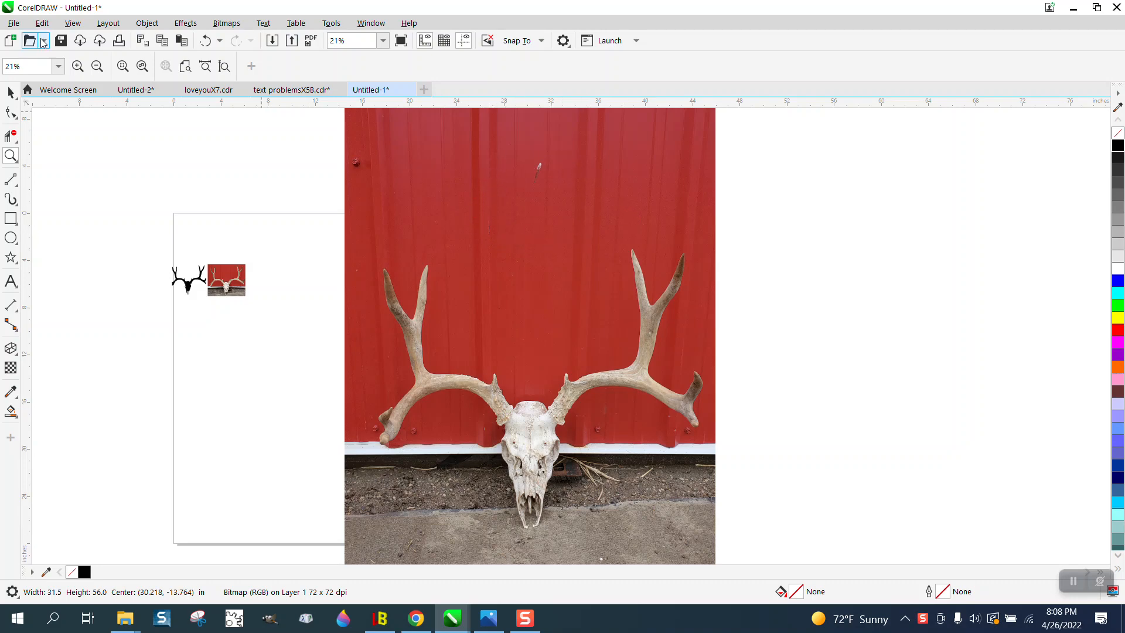
Duplicate the large skull photo beside itself and reselect the original copy.
key("space")
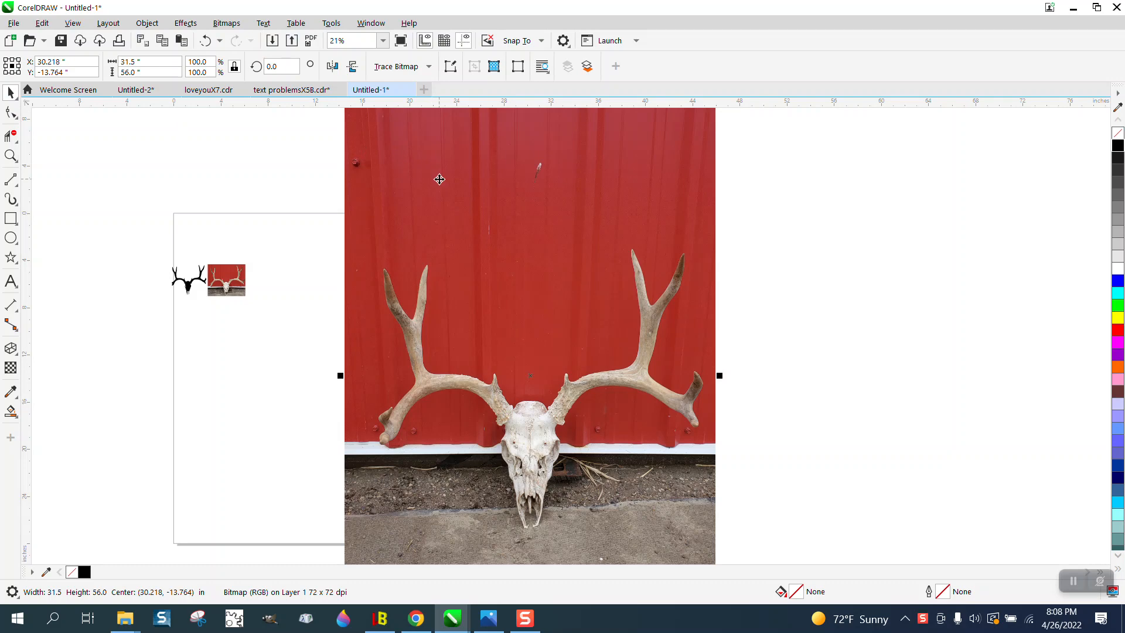
scroll(439, 181, "down", 3)
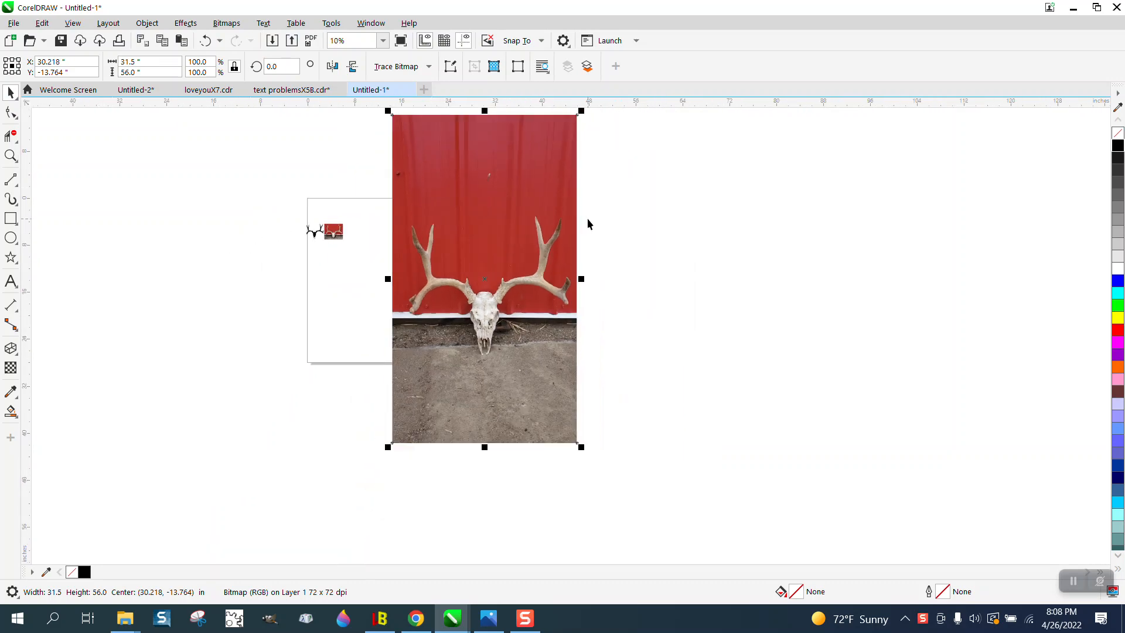
left_click_drag(572, 290, 707, 292)
left_click(542, 281)
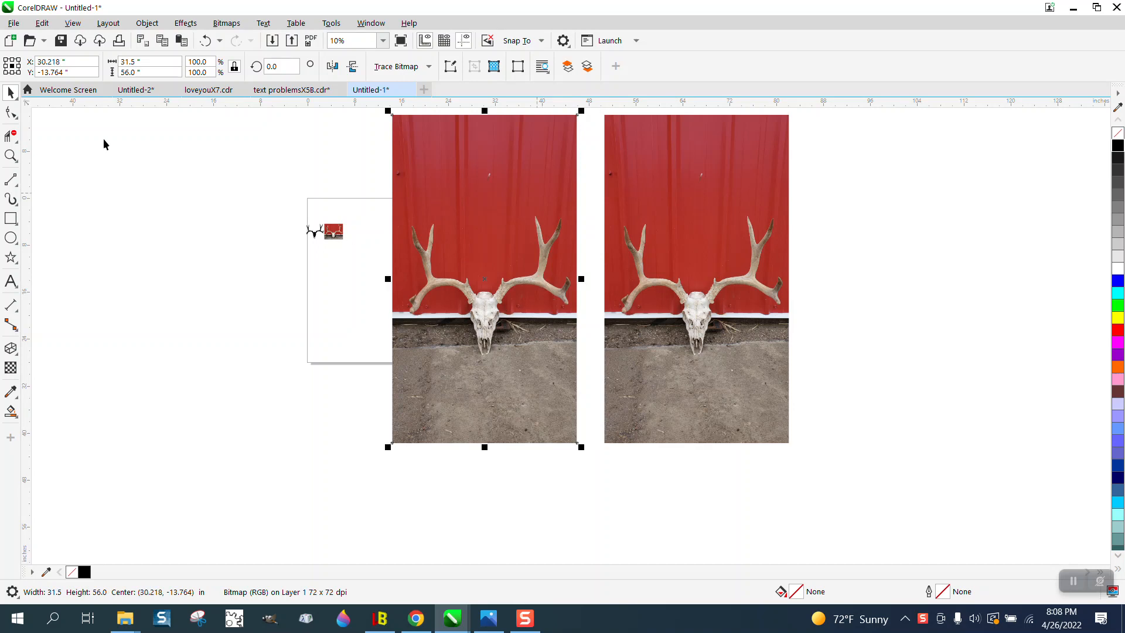
Crop the selected photo to about 29 by 25 inches around the skull and antlers, and shrink it to about 3 inches wide beside the small photo.
left_click(19, 145)
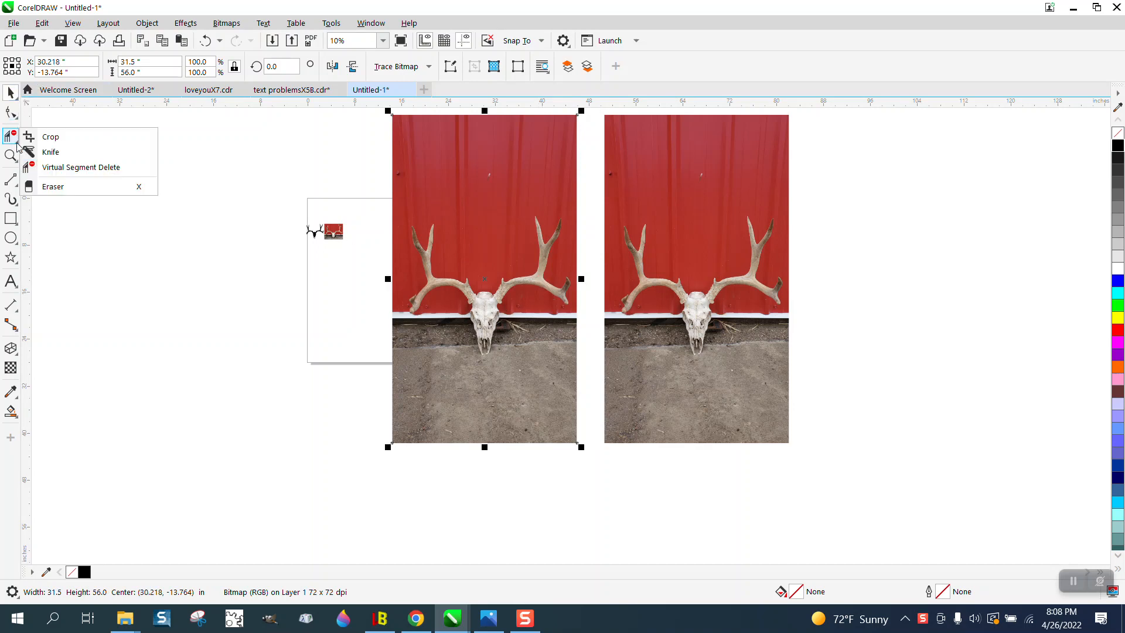
left_click(52, 139)
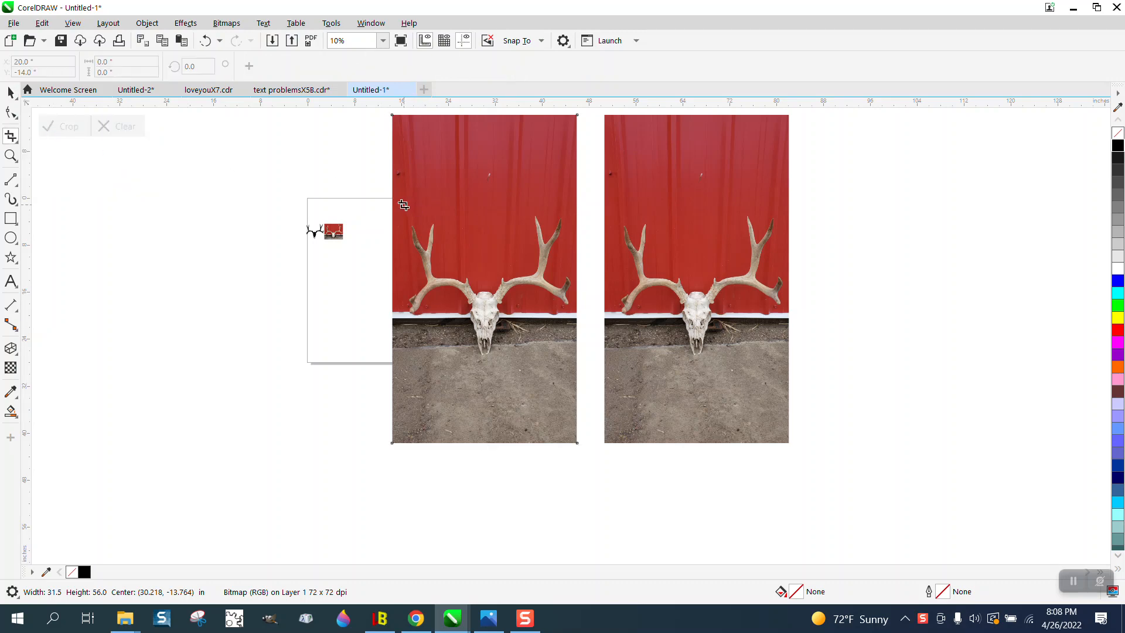
left_click_drag(404, 205, 572, 361)
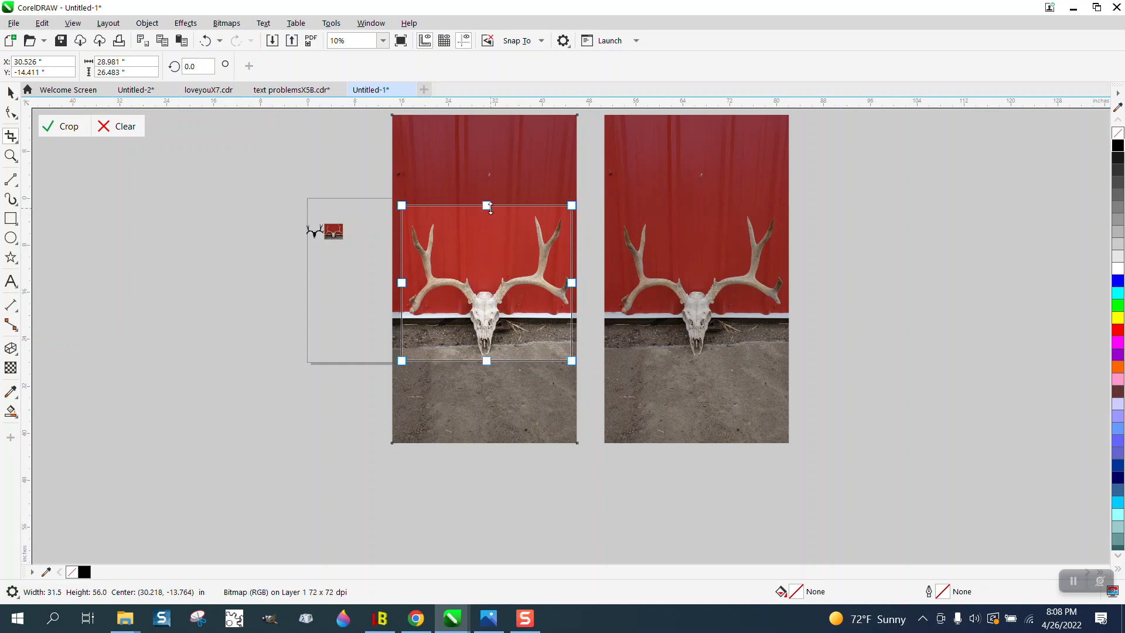
left_click_drag(489, 208, 490, 216)
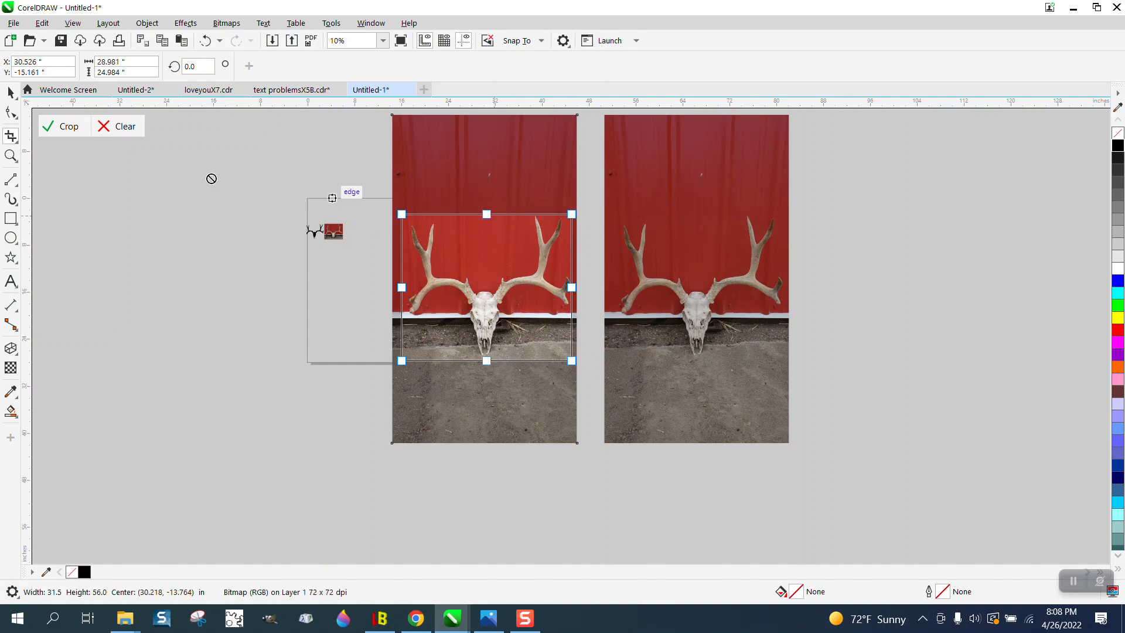
left_click(65, 130)
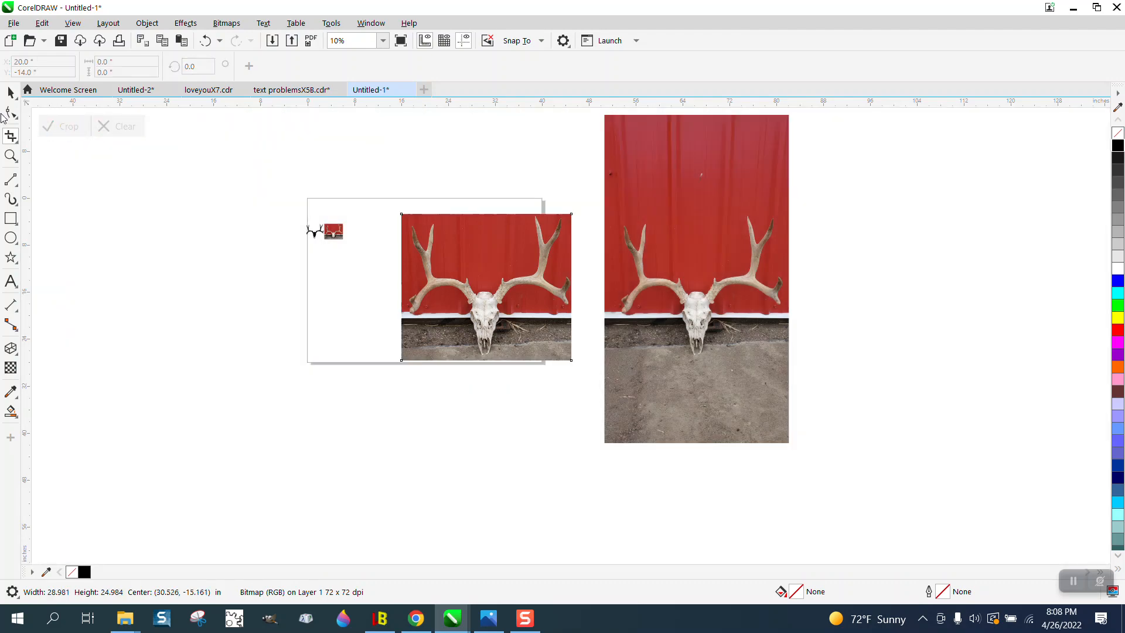
left_click(11, 92)
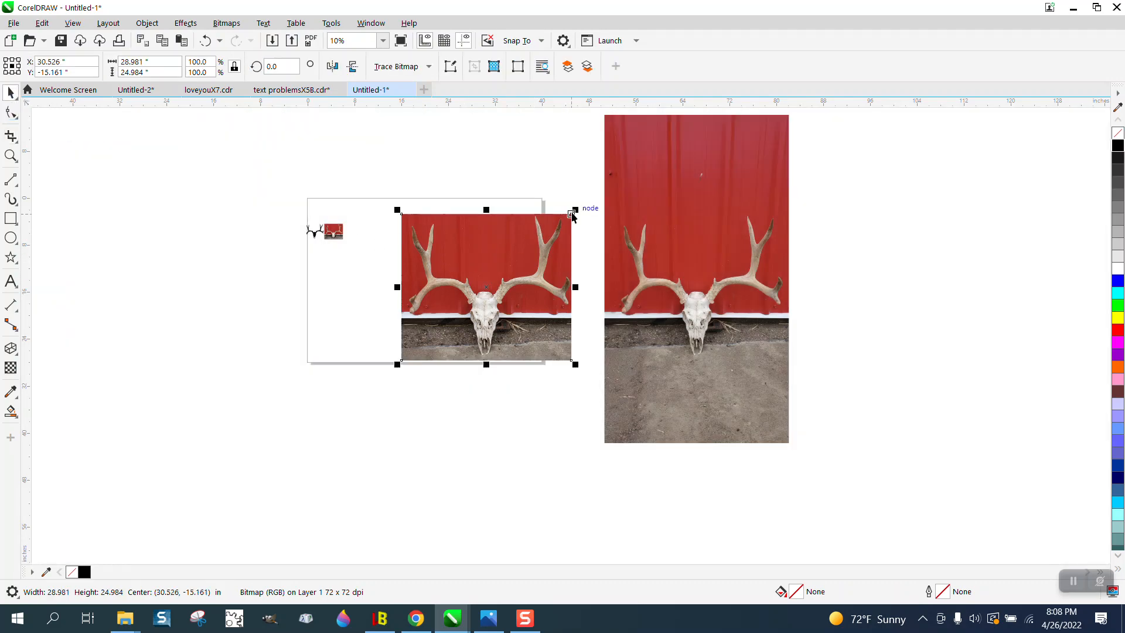
left_click_drag(573, 212, 358, 235)
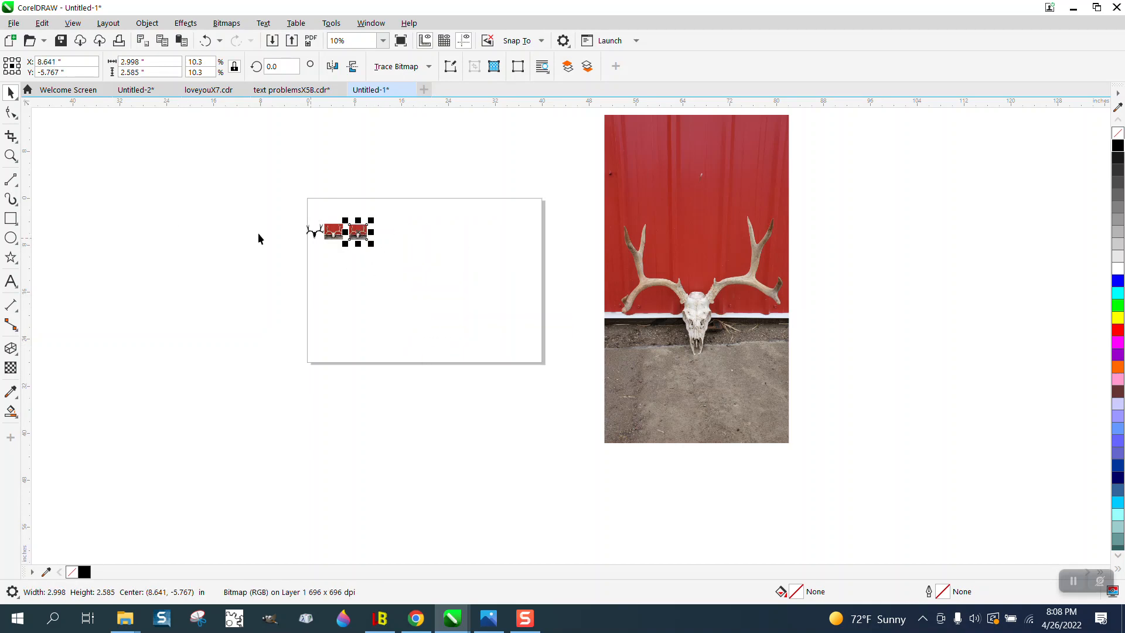
Examine the edges of the black skull silhouette closely and compare it with the small photo beside it.
left_click(16, 159)
left_click(53, 156)
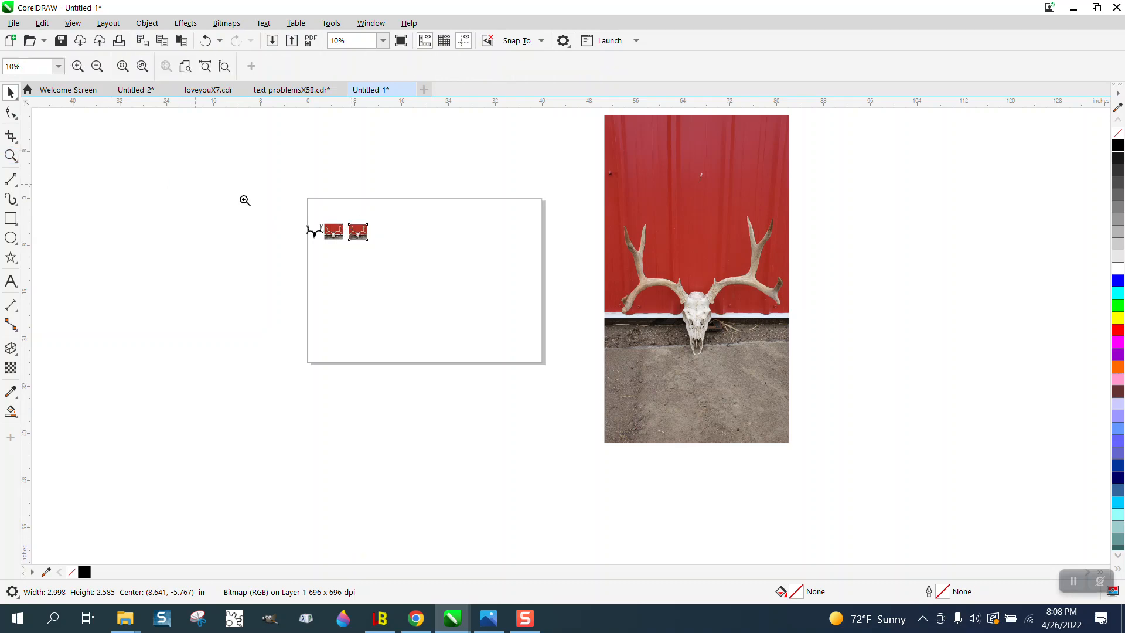
left_click_drag(279, 211, 350, 243)
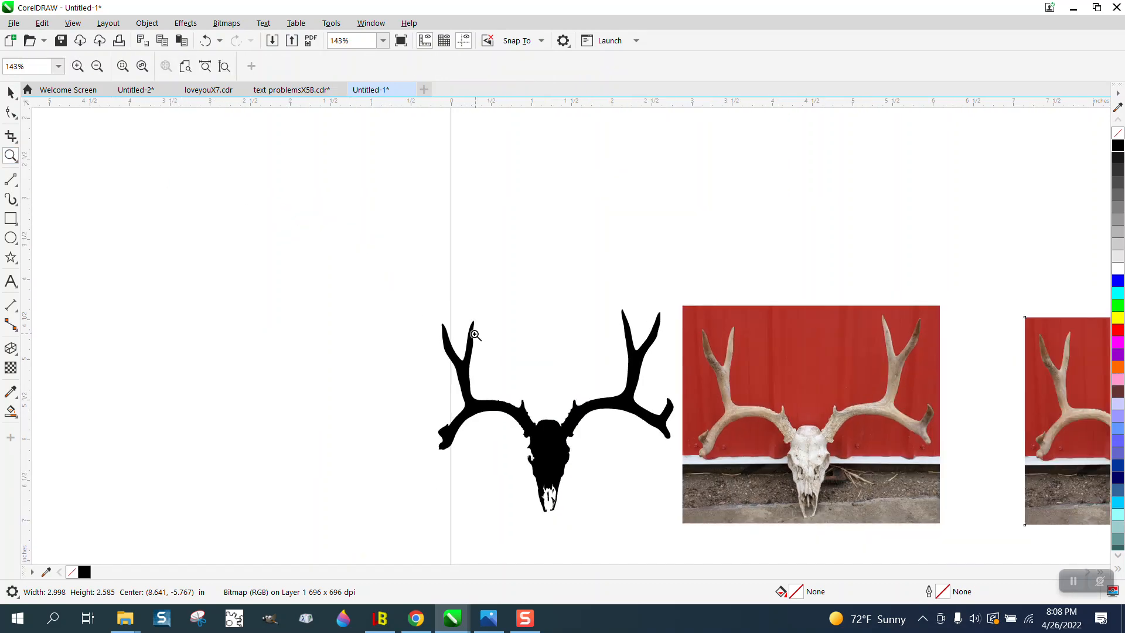
left_click_drag(418, 305, 679, 509)
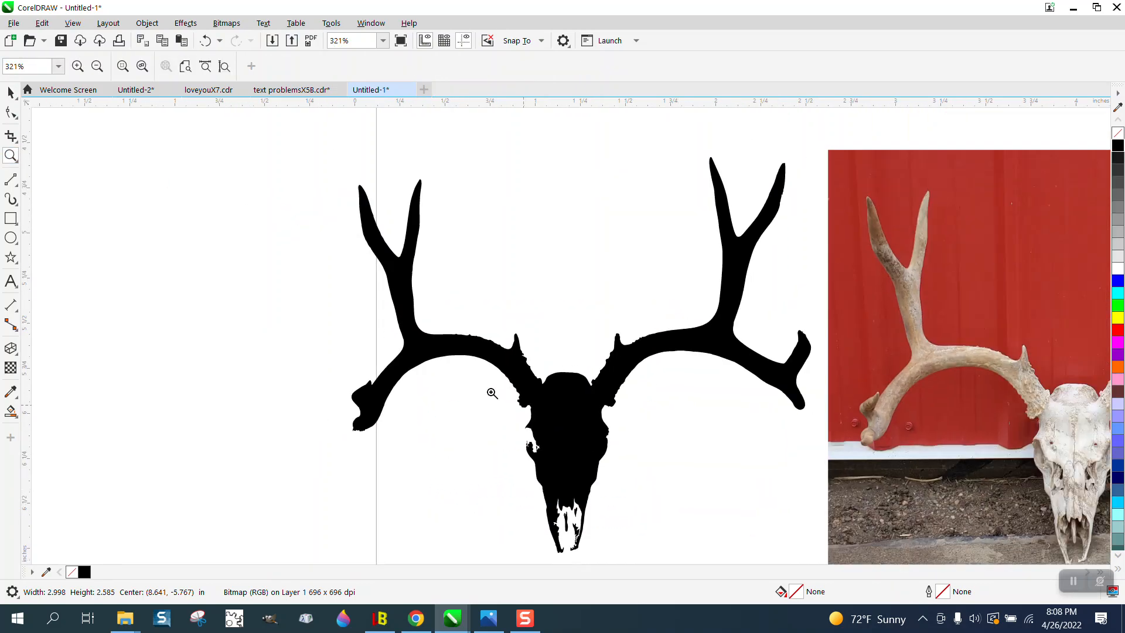
scroll(492, 393, "down", 1)
scroll(613, 389, "up", 3)
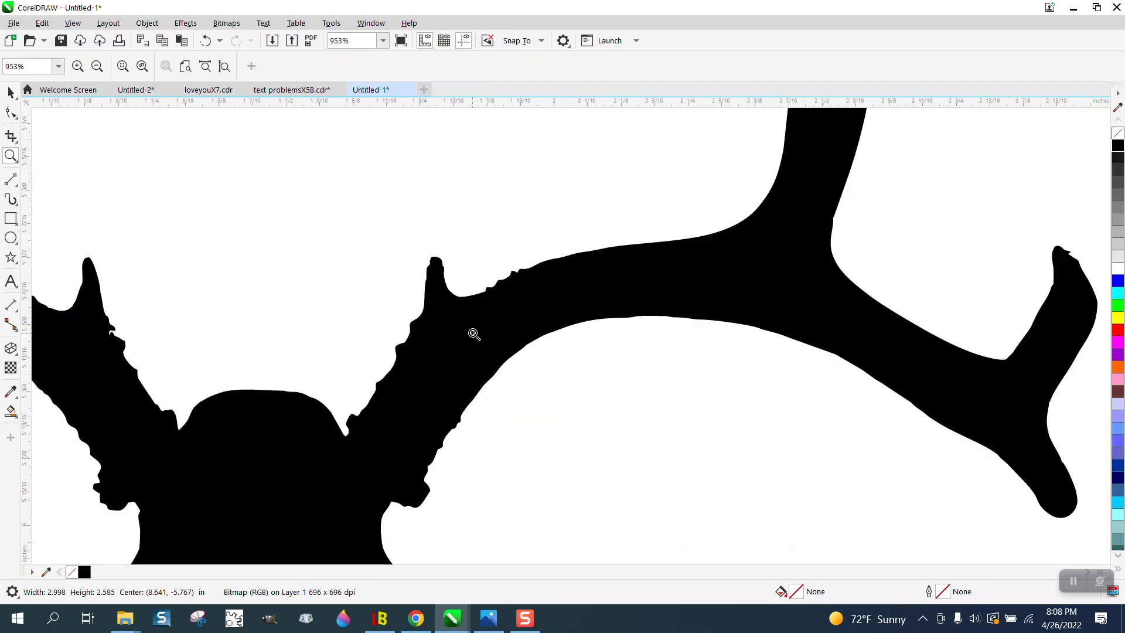
scroll(474, 334, "down", 4)
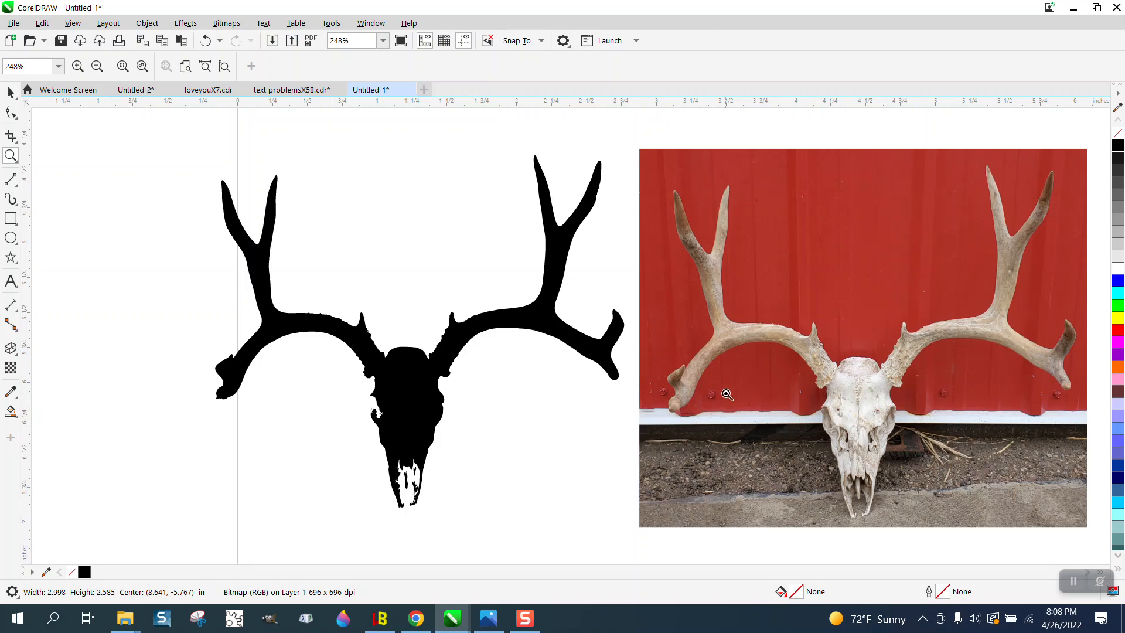
scroll(730, 375, "down", 2)
scroll(722, 352, "down", 2)
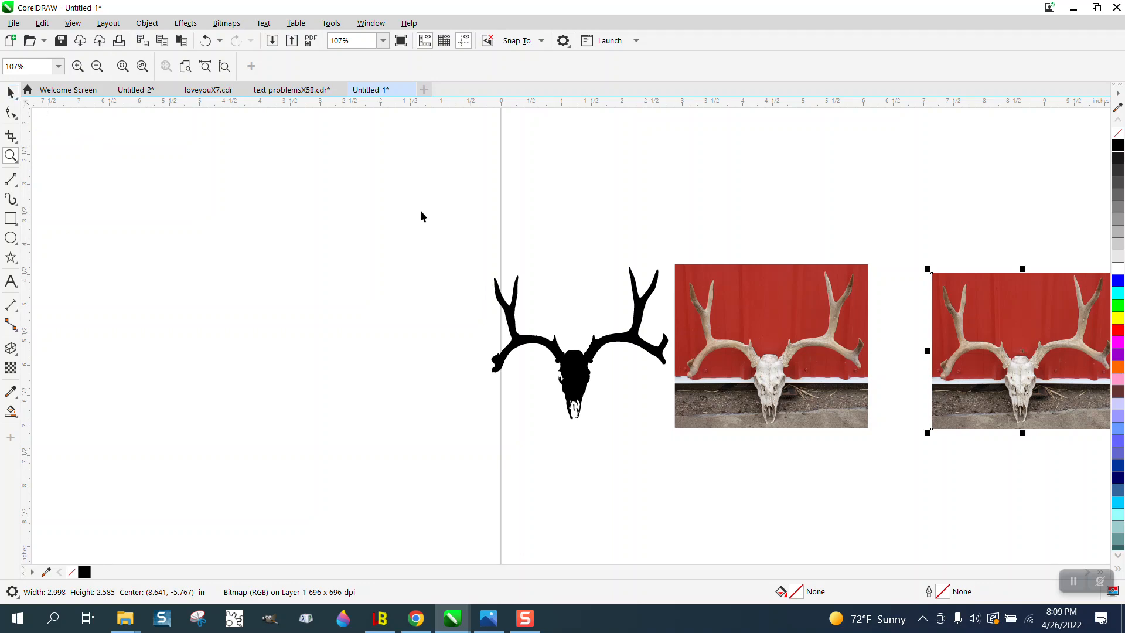
Move the cropped photo to the empty area beside the silhouette and outline-trace it as Clipart with detail 100, keeping the original image.
key("space")
left_click_drag(1067, 326, 355, 311)
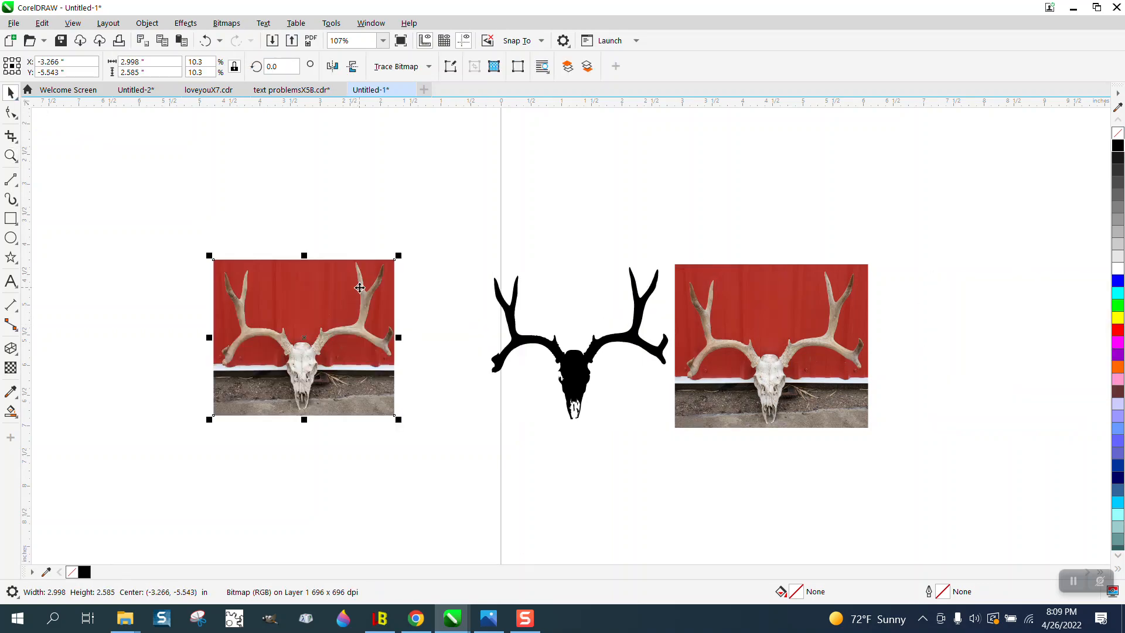
left_click(430, 68)
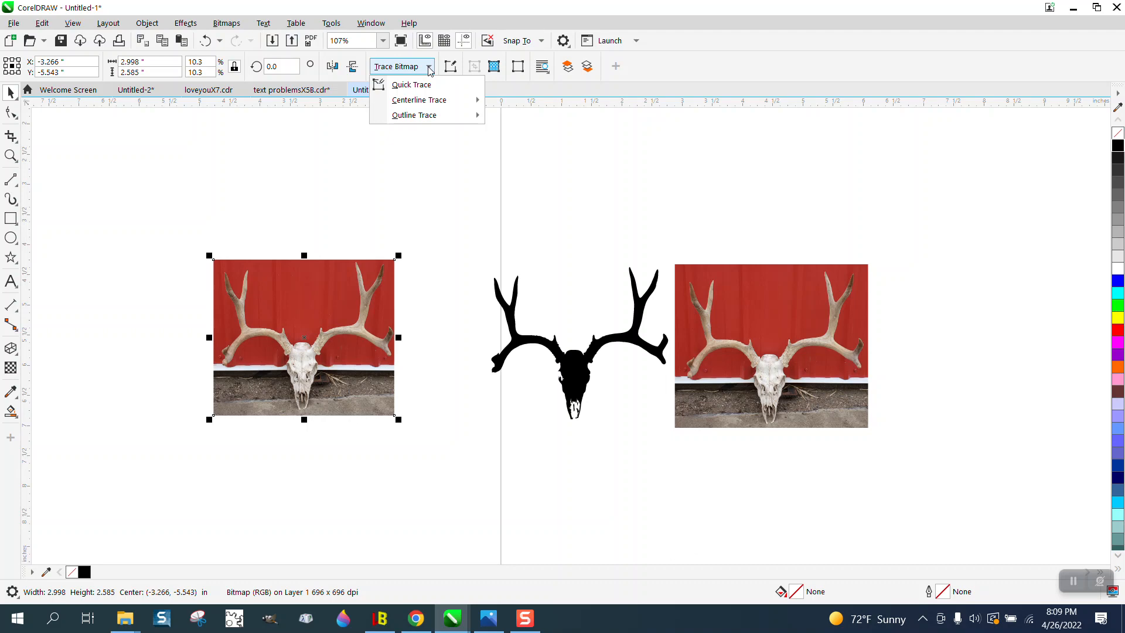
mouse_move(446, 115)
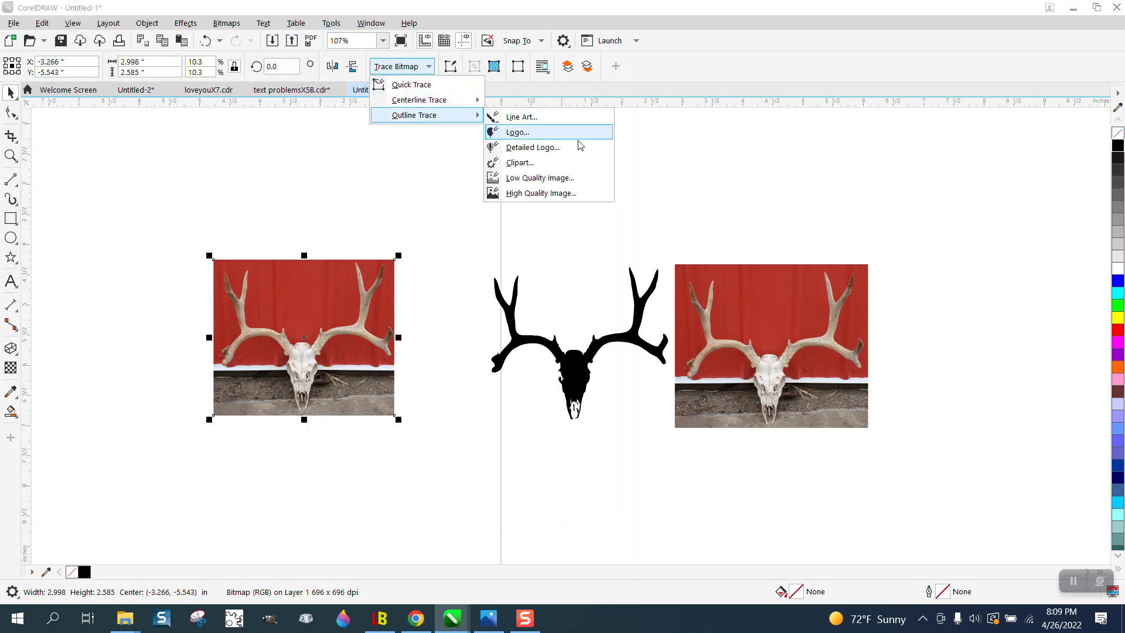
left_click(526, 167)
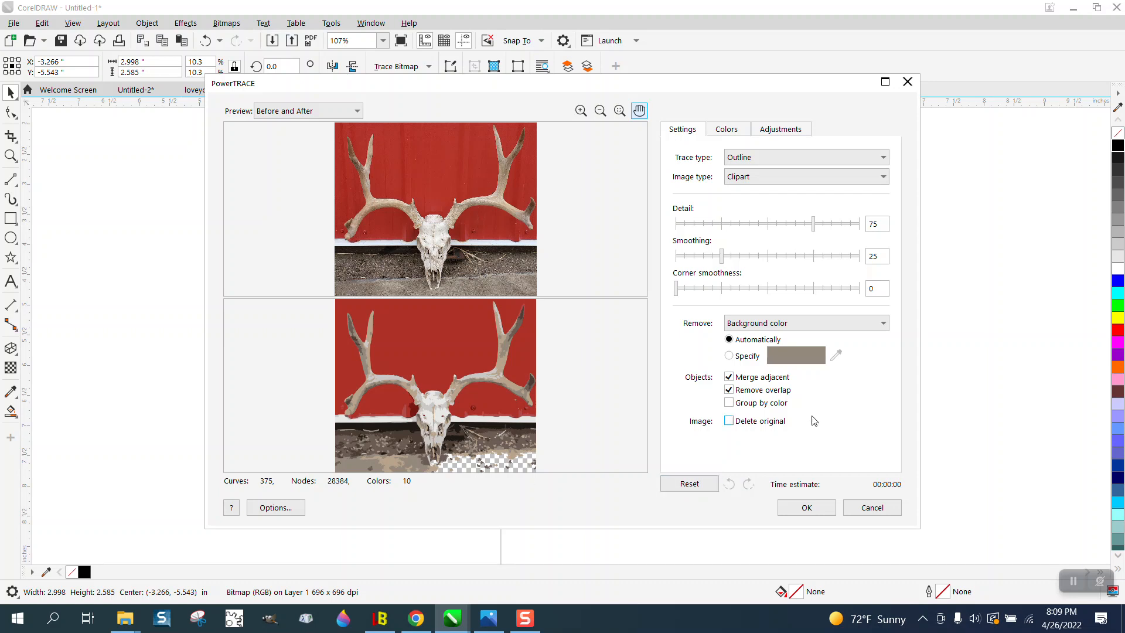
left_click_drag(813, 223, 860, 225)
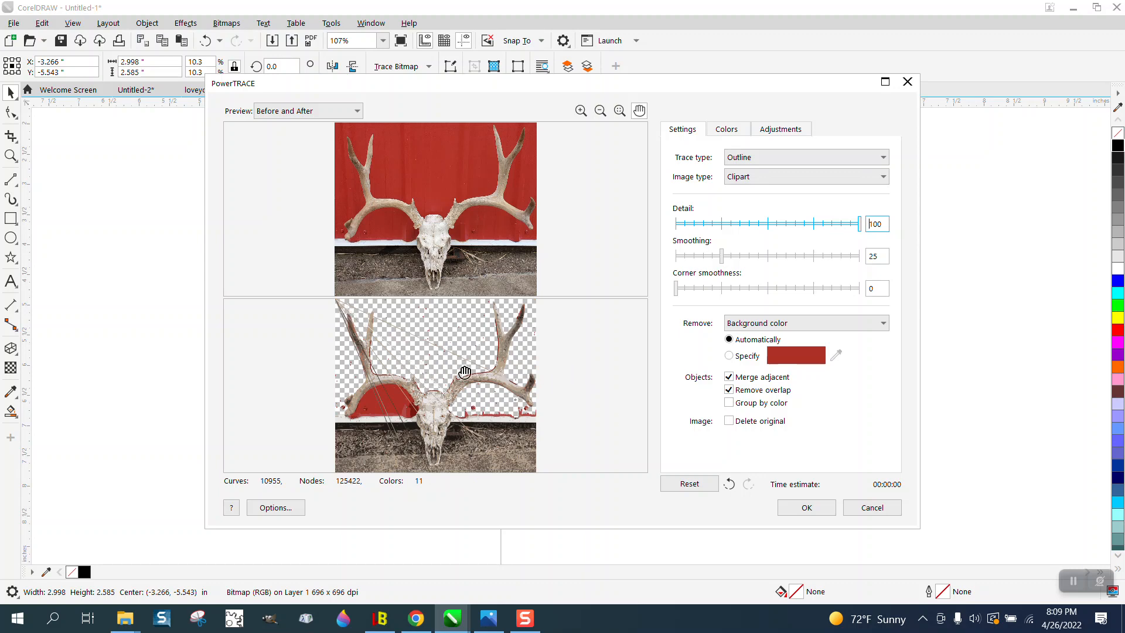
left_click(808, 508)
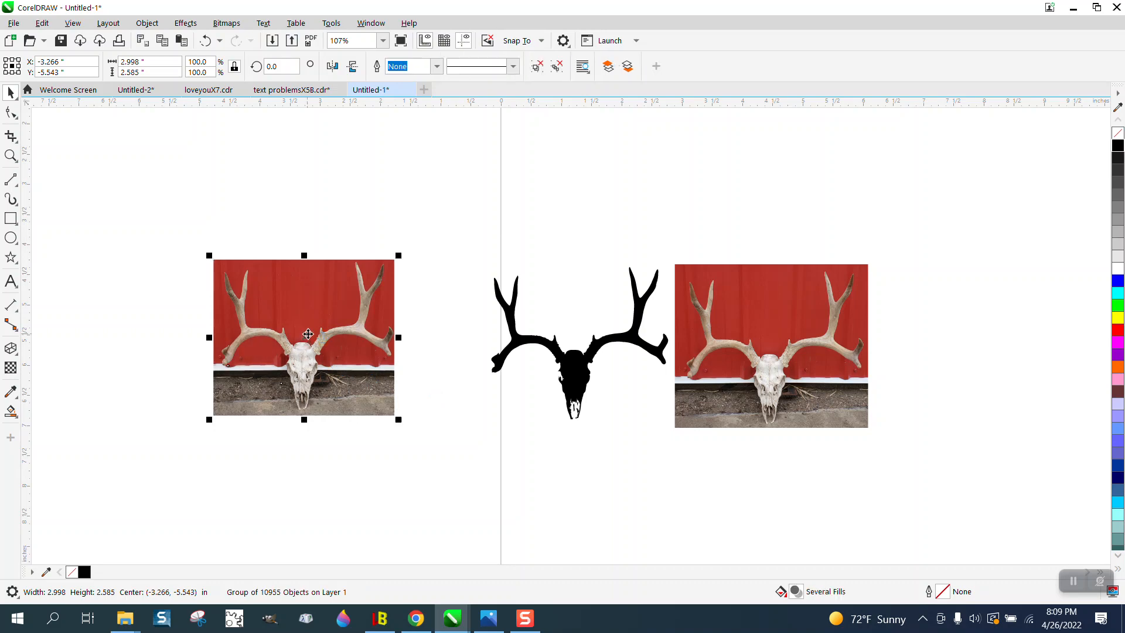
Separate the traced artwork from its source photo, placing the trace above the photo, and deselect everything.
mouse_move(308, 335)
left_mouse_down()
mouse_move(361, 340)
mouse_move(390, 358)
mouse_move(248, 181)
left_mouse_up()
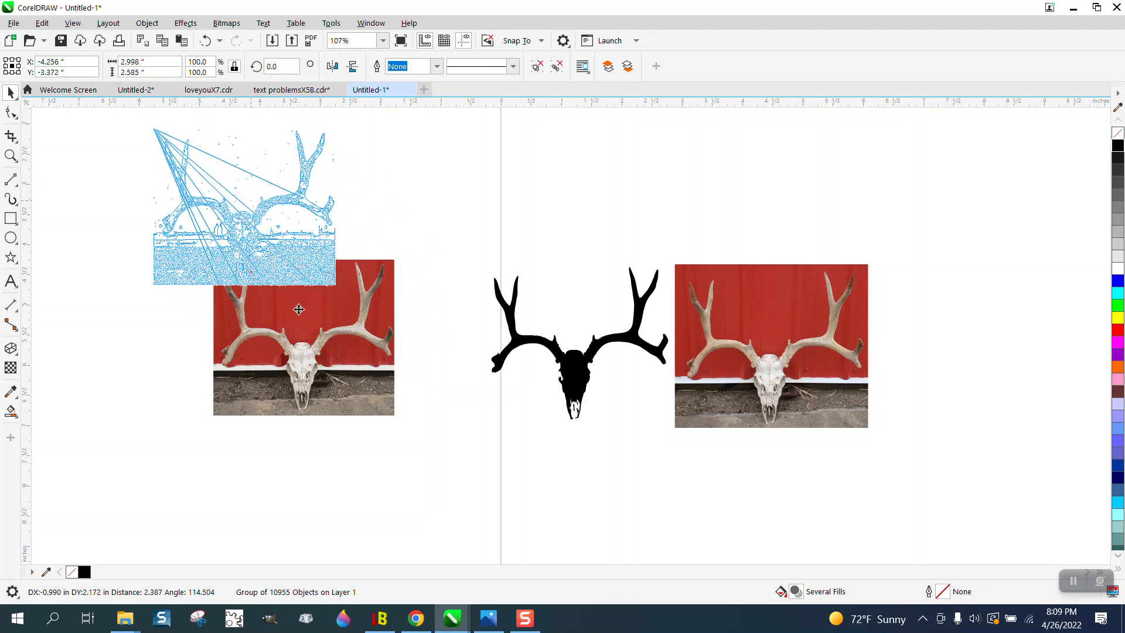
left_click_drag(303, 319, 334, 426)
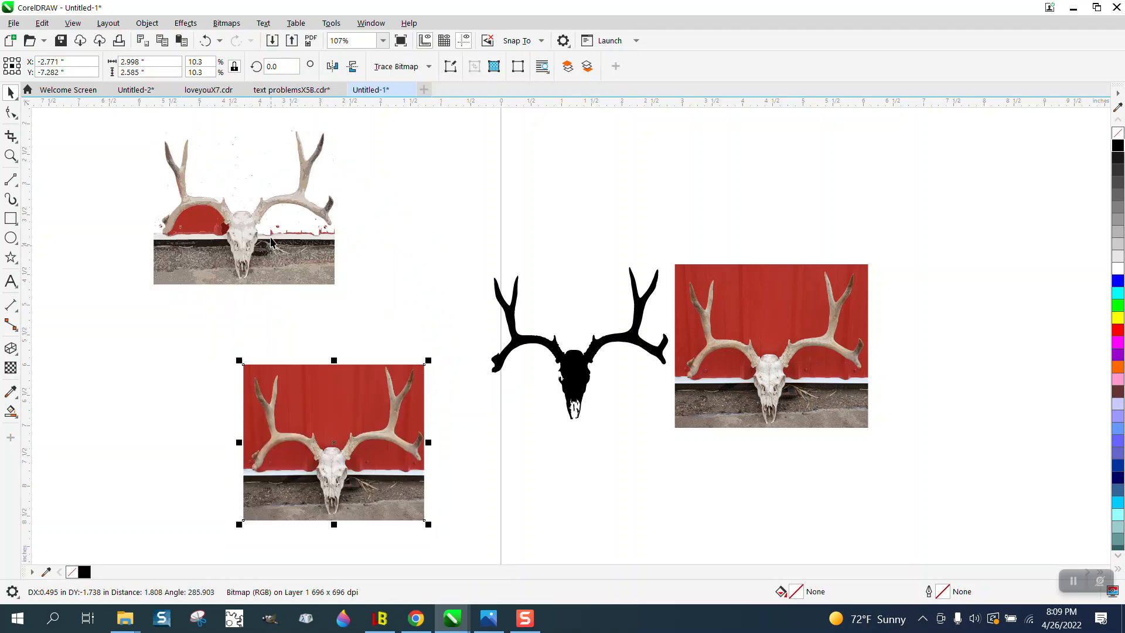
left_click_drag(267, 229, 336, 252)
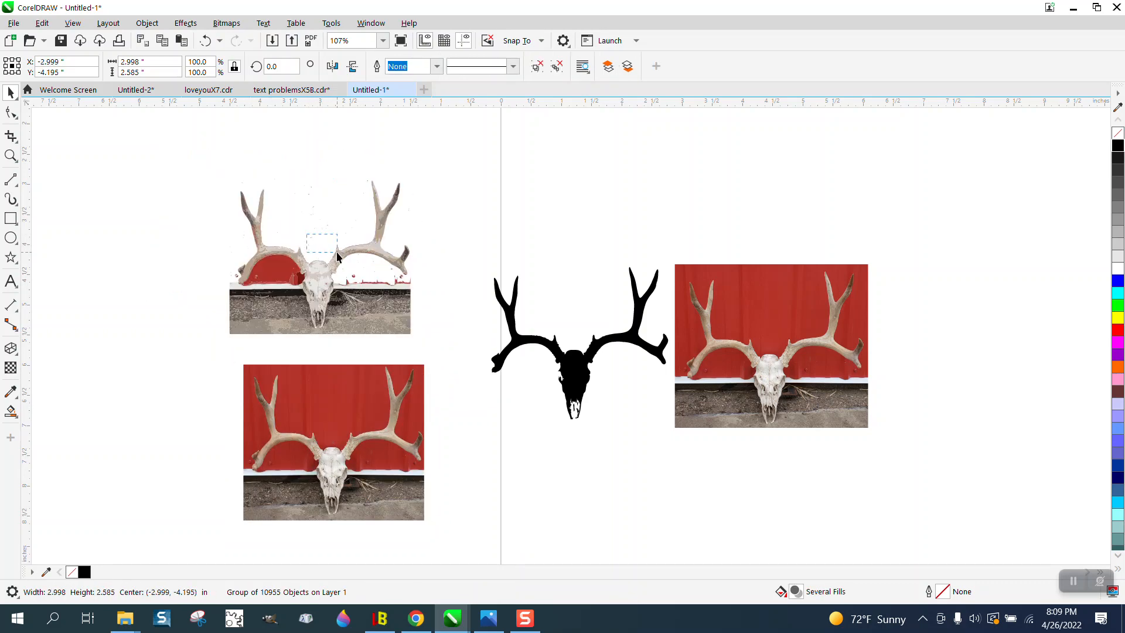
key("Escape")
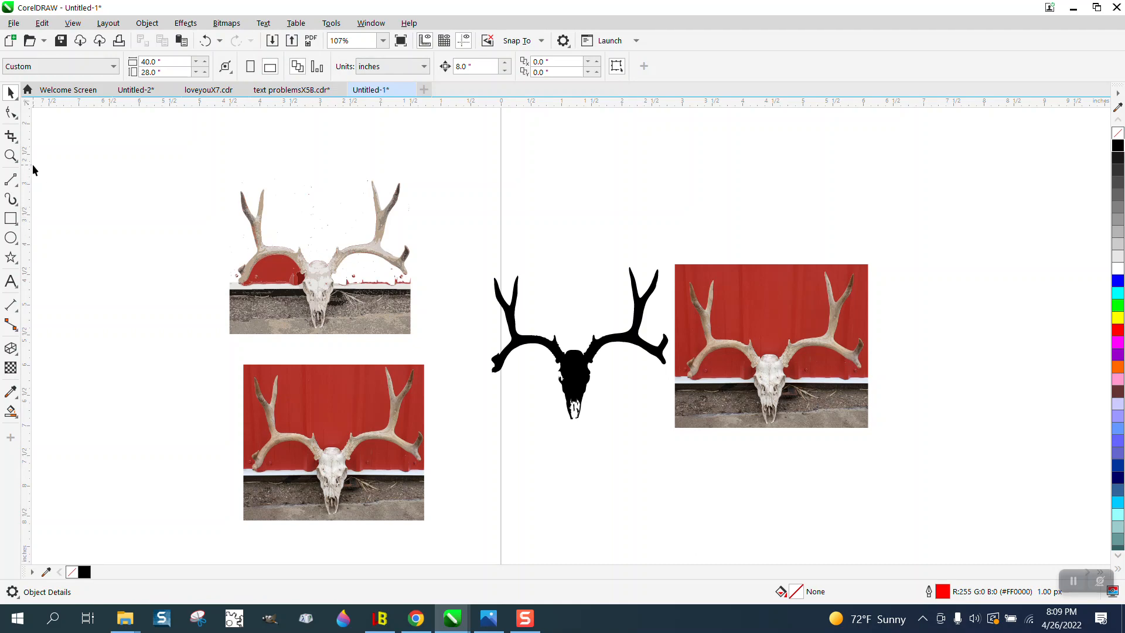
Inspect the traced skull artwork up close, ungroup it into individual objects and clear the selection.
left_click(11, 155)
left_click_drag(212, 198, 462, 344)
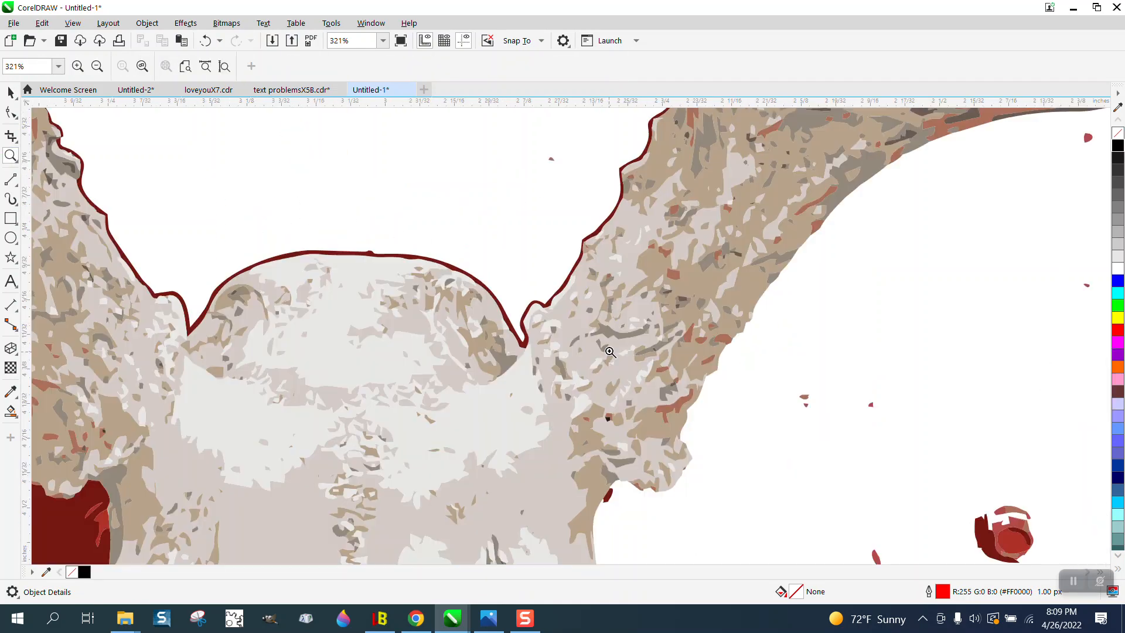
scroll(565, 335, "up", 3)
scroll(484, 313, "down", 2)
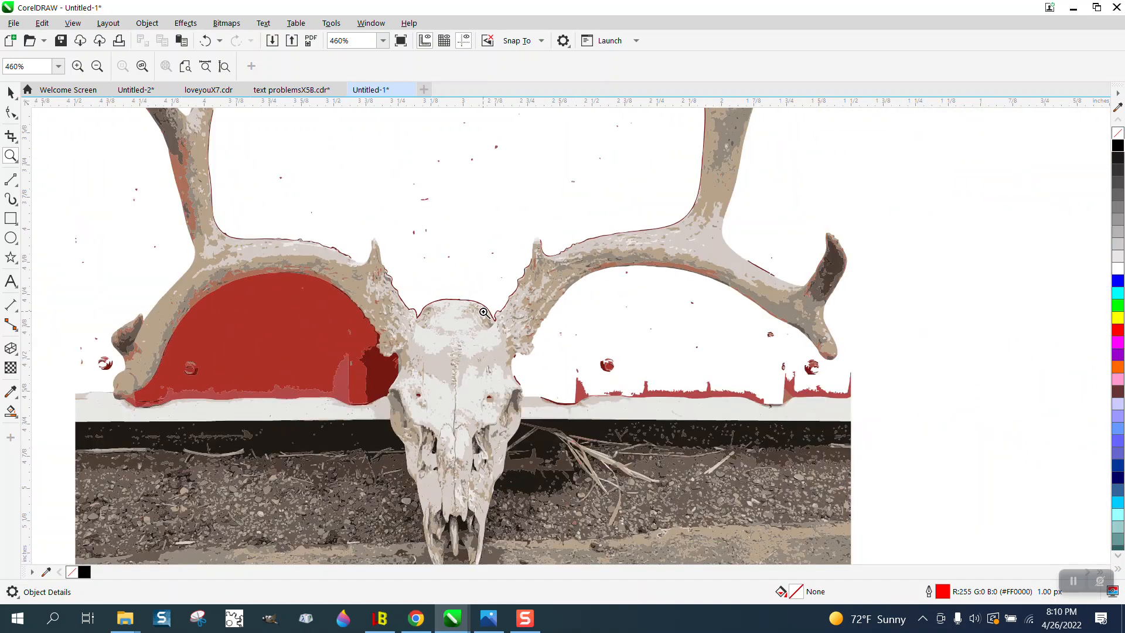
scroll(484, 313, "down", 1)
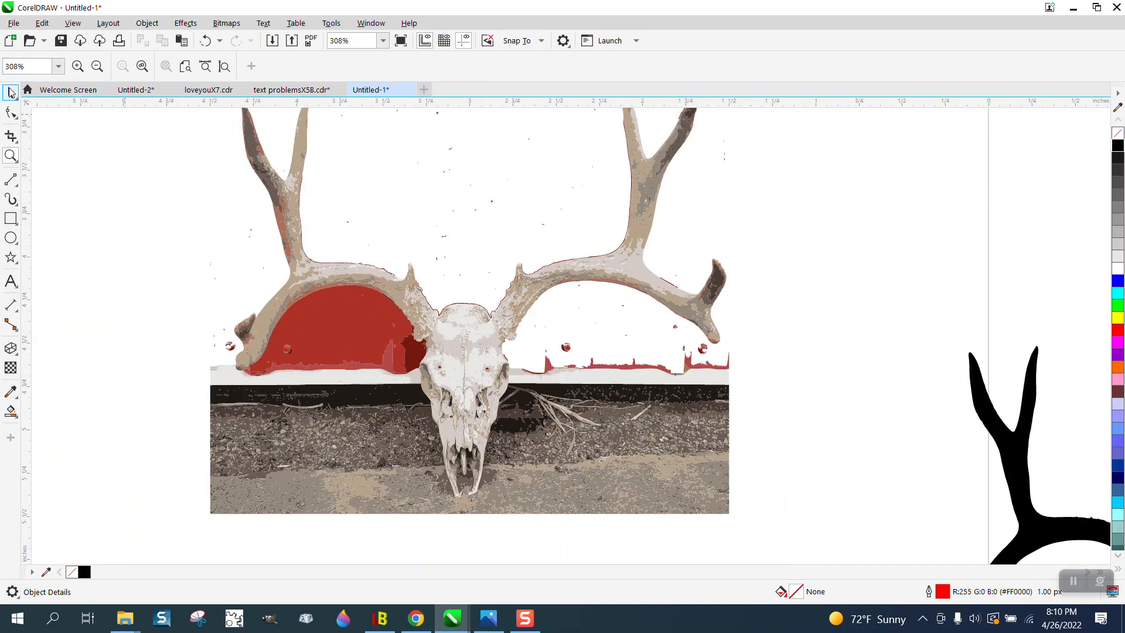
left_click(10, 92)
left_click(198, 123)
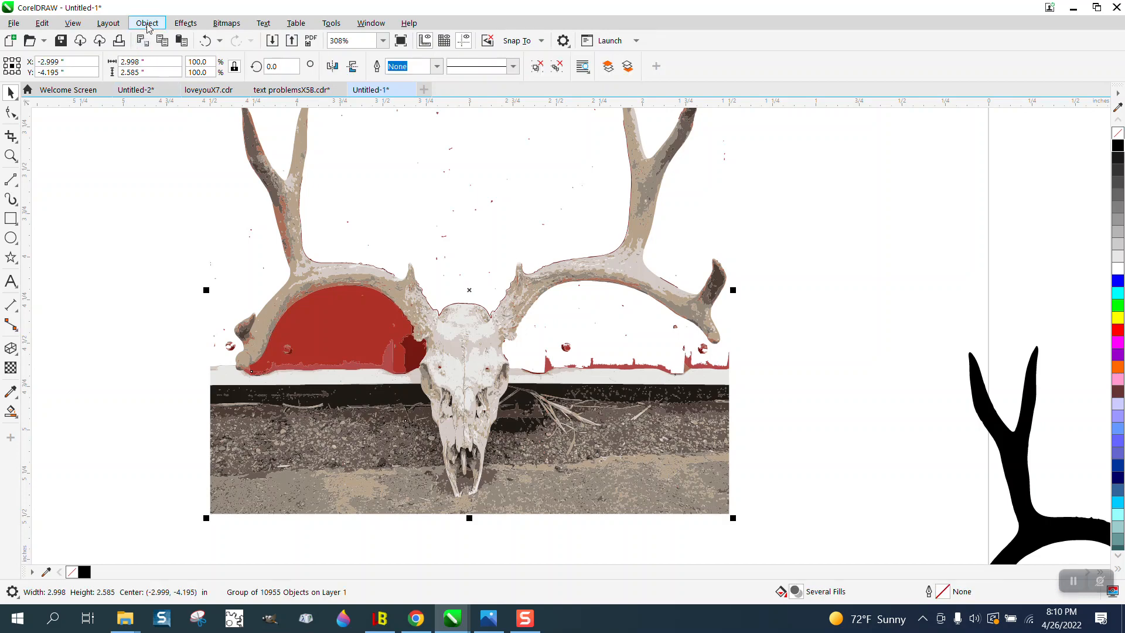
left_click(147, 23)
mouse_move(163, 254)
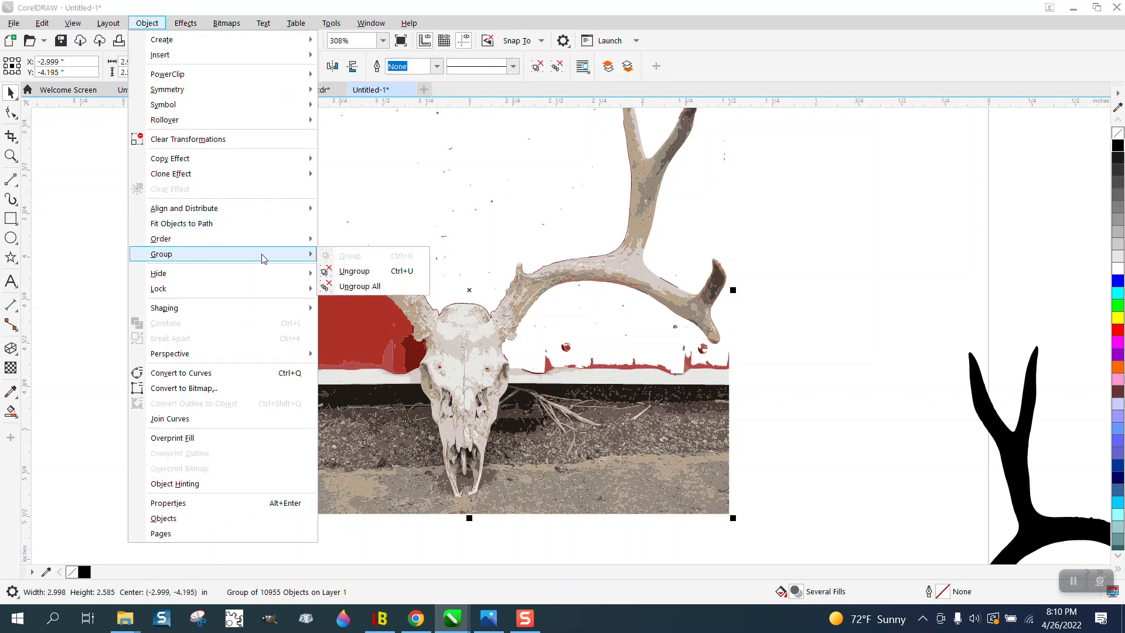
left_click(345, 271)
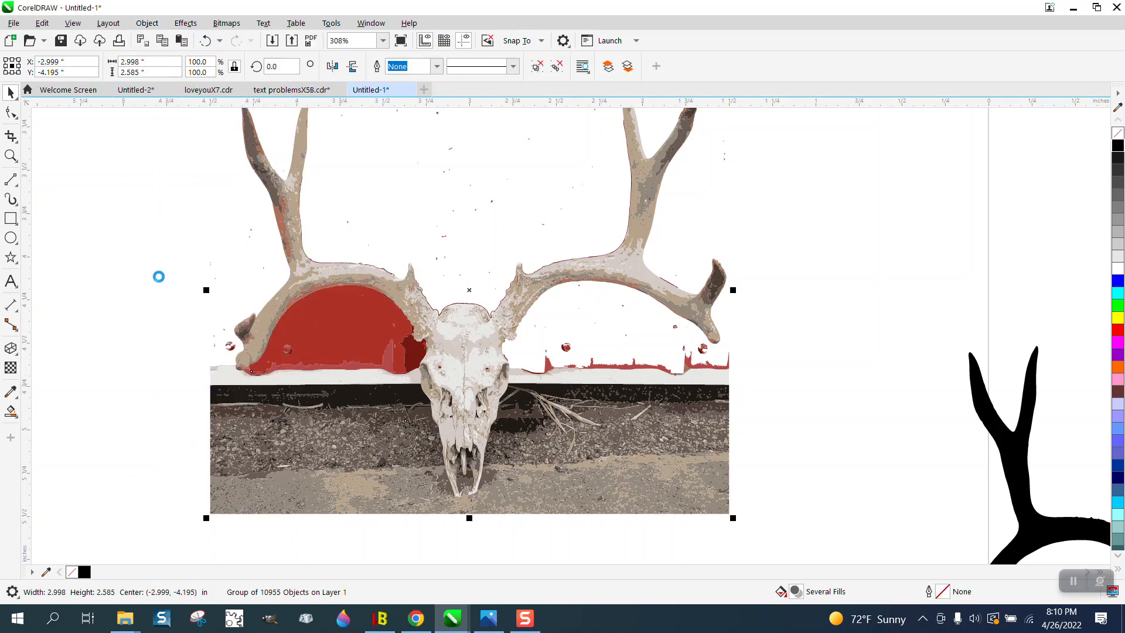
left_click(198, 267)
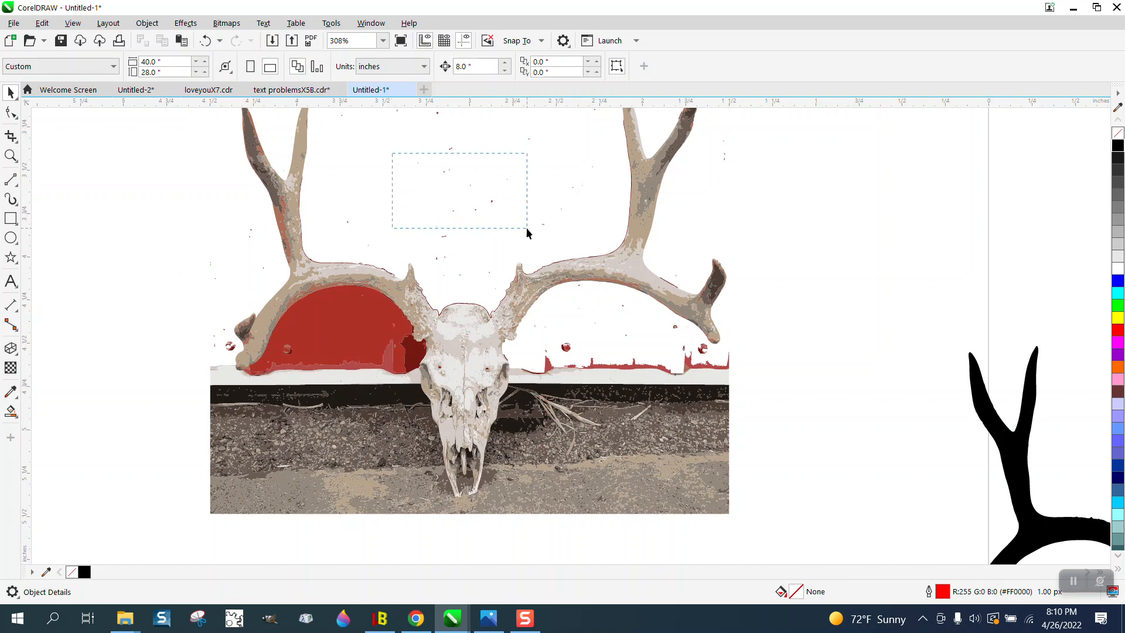
Delete the stray specks between the antlers and the red background pieces beneath the left antler in the trace.
left_click_drag(527, 231, 526, 231)
key("Delete")
left_click(365, 319)
key("Delete")
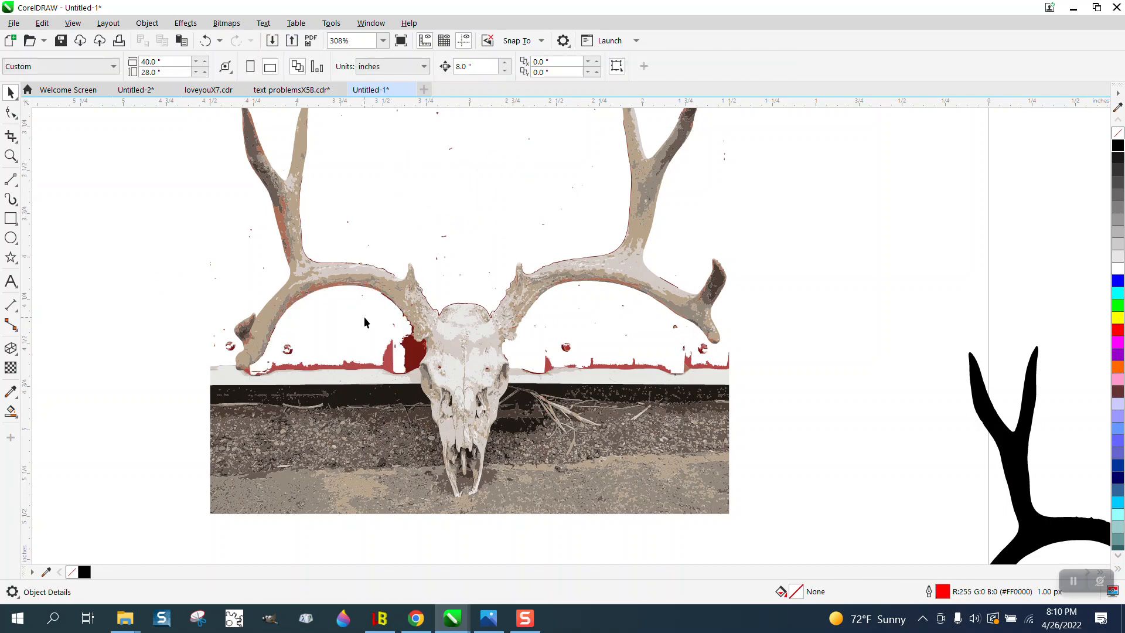
left_click(387, 360)
key("Delete")
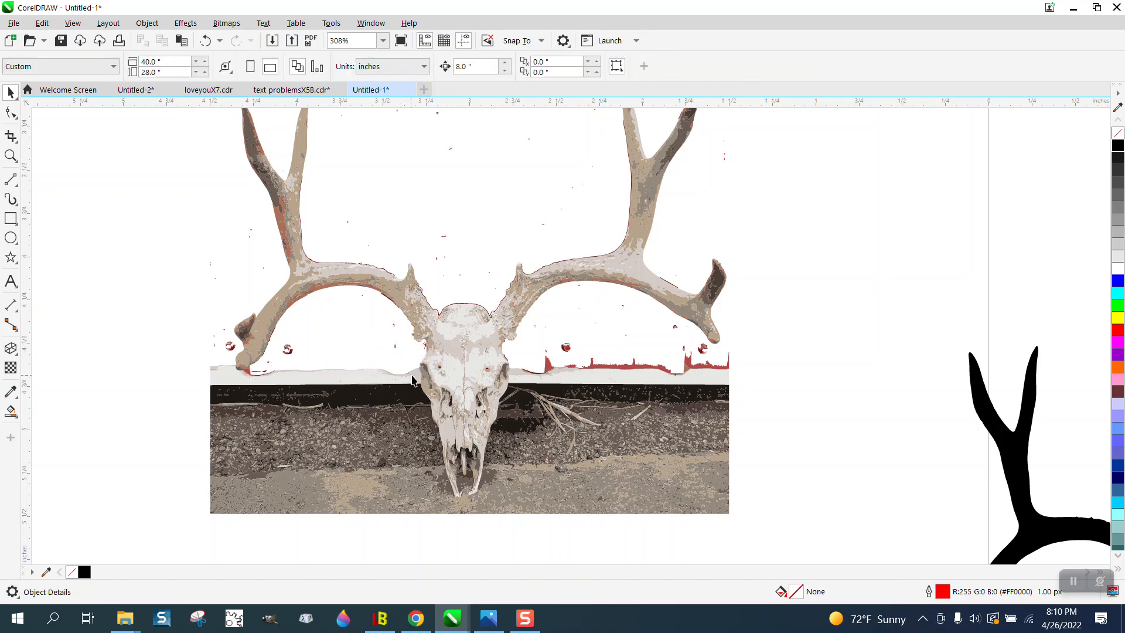
Delete the pale background strip between the left antler tip and the skull.
left_click(412, 381)
key("Delete")
left_click(412, 382)
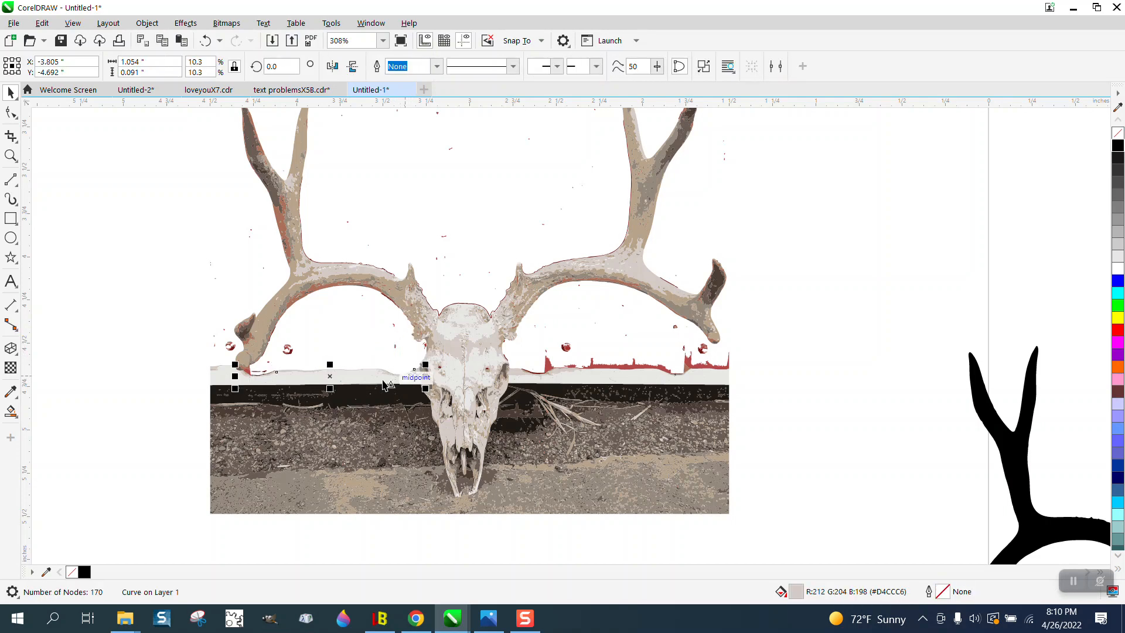
key("Delete")
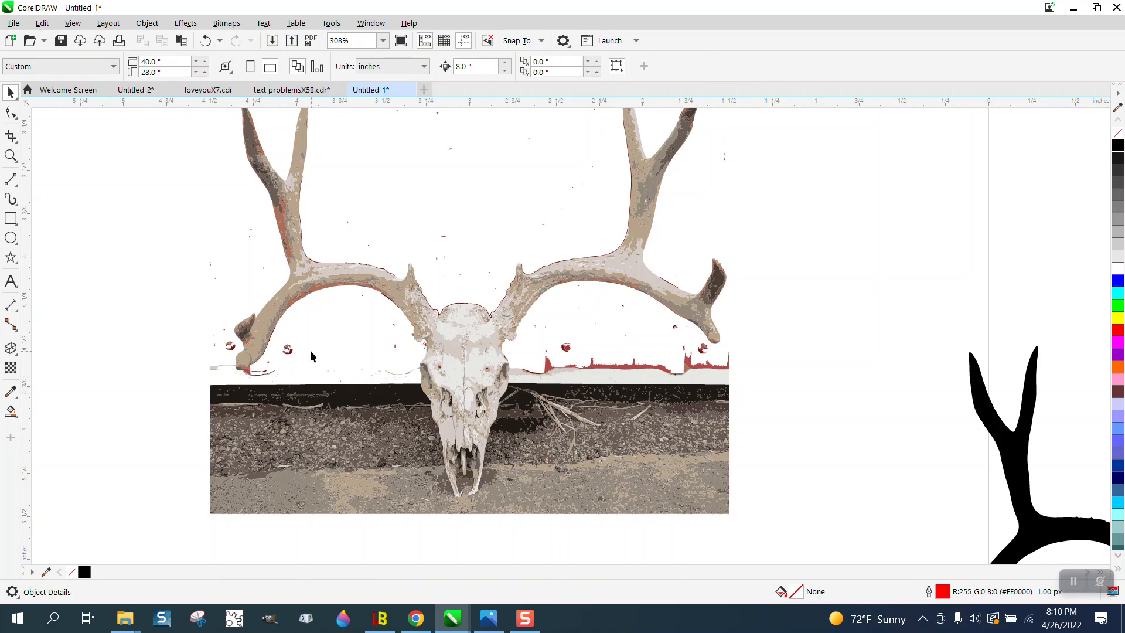
Delete the leftover red and grey fragments around and beneath the left antler tip.
left_click(289, 350)
key("Delete")
left_click(248, 378)
key("Delete")
left_click(253, 376)
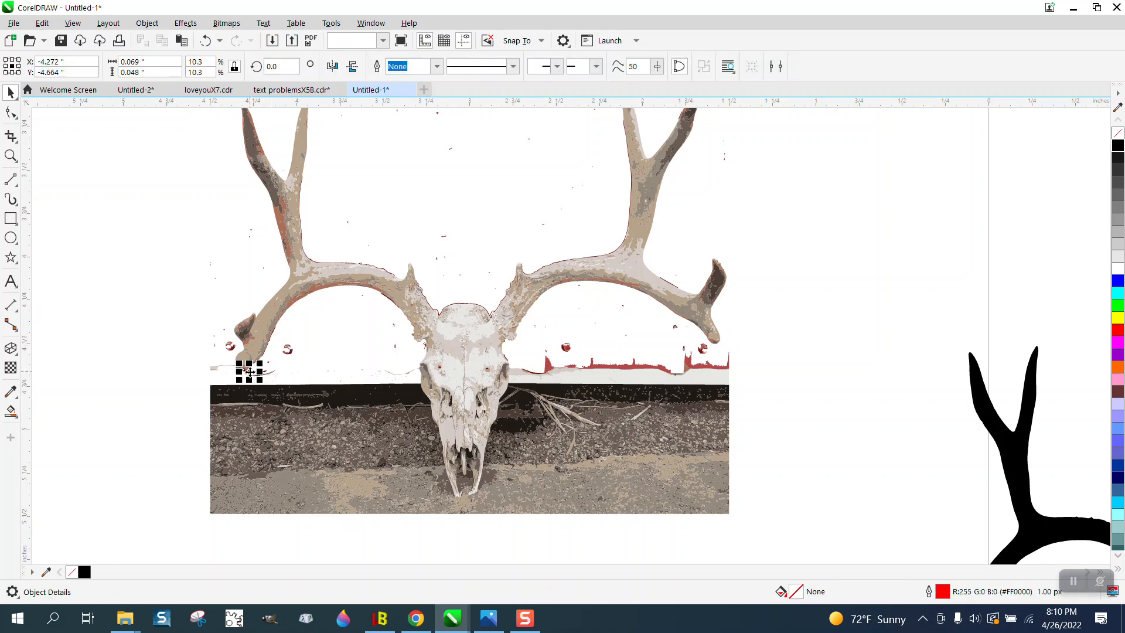
key("Delete")
left_click(269, 373)
key("Delete")
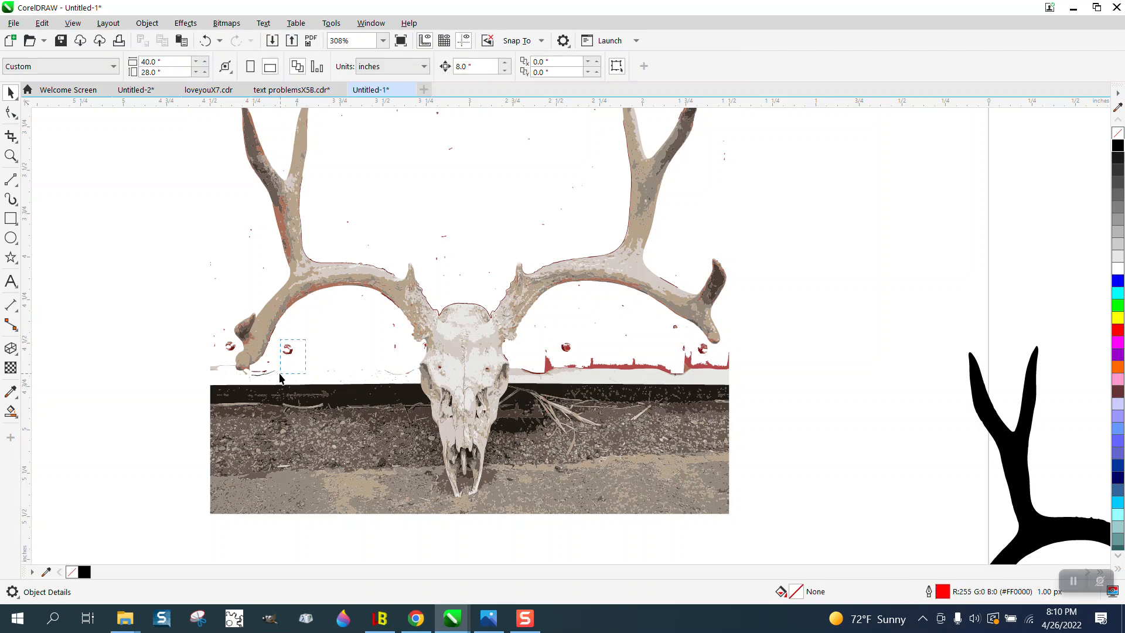
left_click(280, 377)
key("Delete")
Delete the group of stray specks in the open area between the two antlers.
scroll(410, 195, "down", 1)
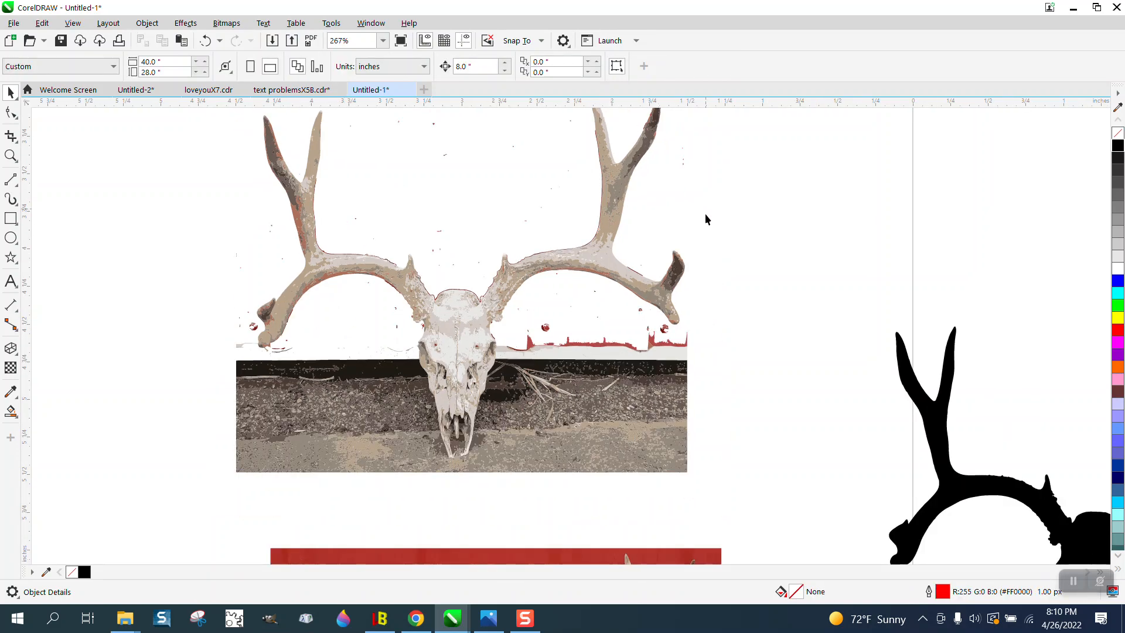
scroll(705, 213, "down", 3)
left_click_drag(464, 121, 607, 229)
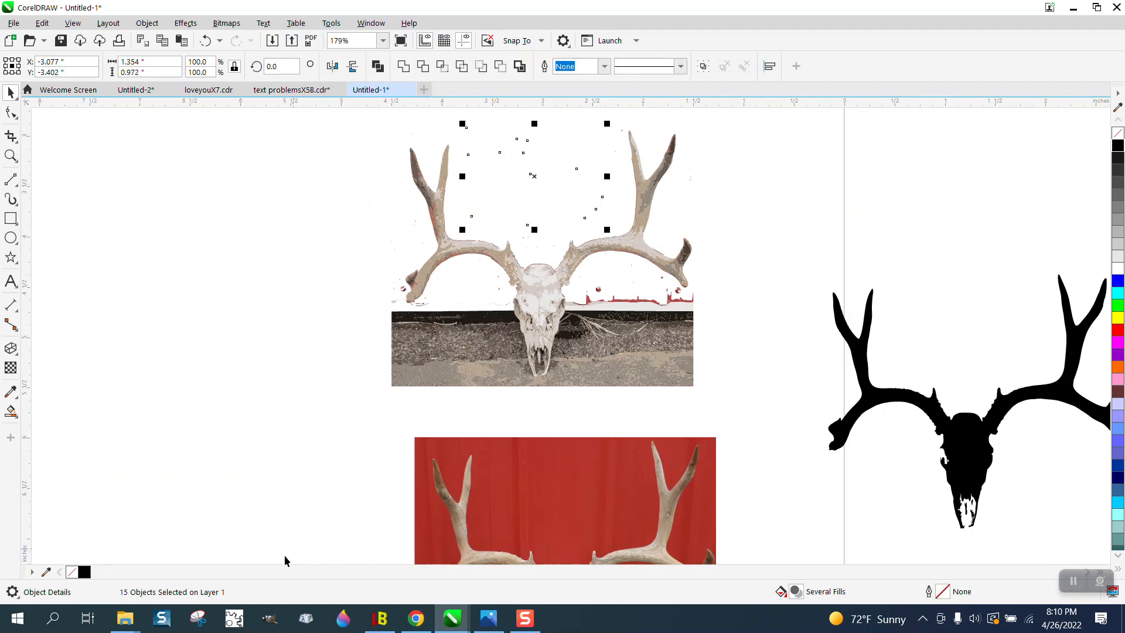
key("Delete")
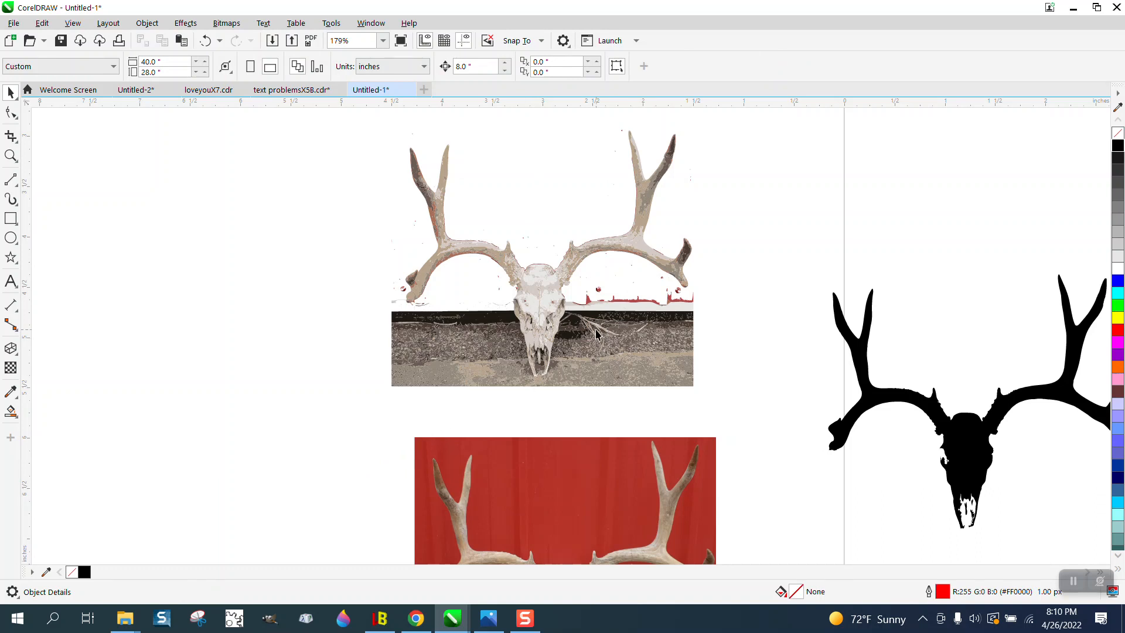
Delete the long red strip and the pale band pieces beneath the right antler.
left_click(619, 303)
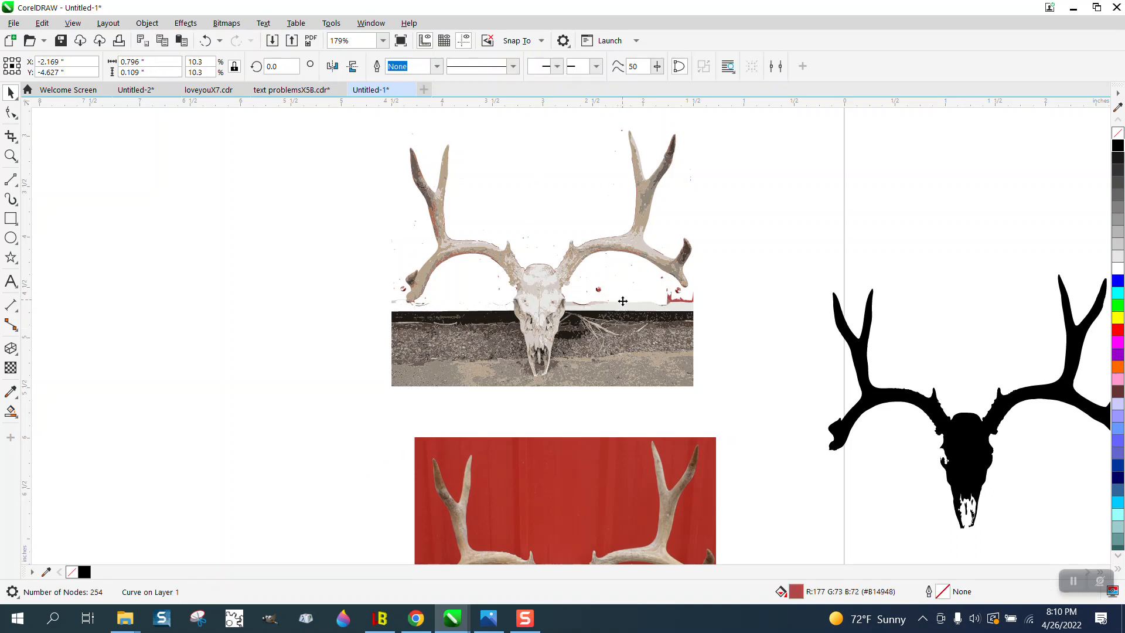
key("Delete")
left_click(633, 315)
key("Delete")
left_click(600, 303)
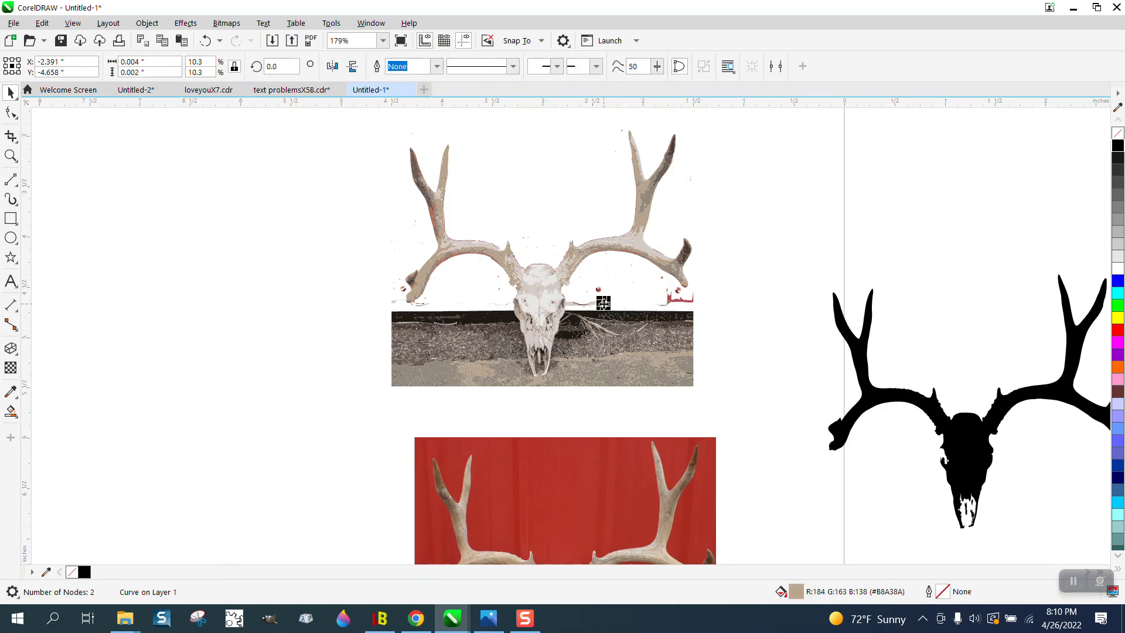
key("Delete")
left_click(594, 308)
key("Delete")
Delete the small leftover background slivers beside the skull's right cheek.
left_click(570, 306)
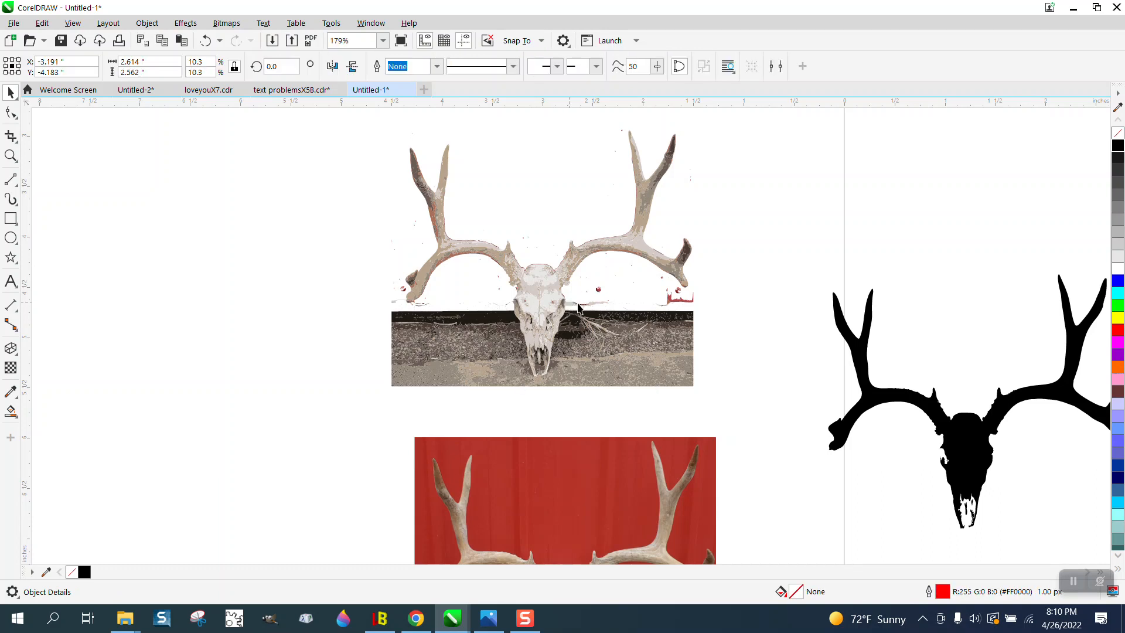
key("Delete")
left_click(575, 309)
key("Delete")
left_click(575, 310)
key("Delete")
left_click(576, 309)
key("Delete")
left_click(577, 309)
key("Delete")
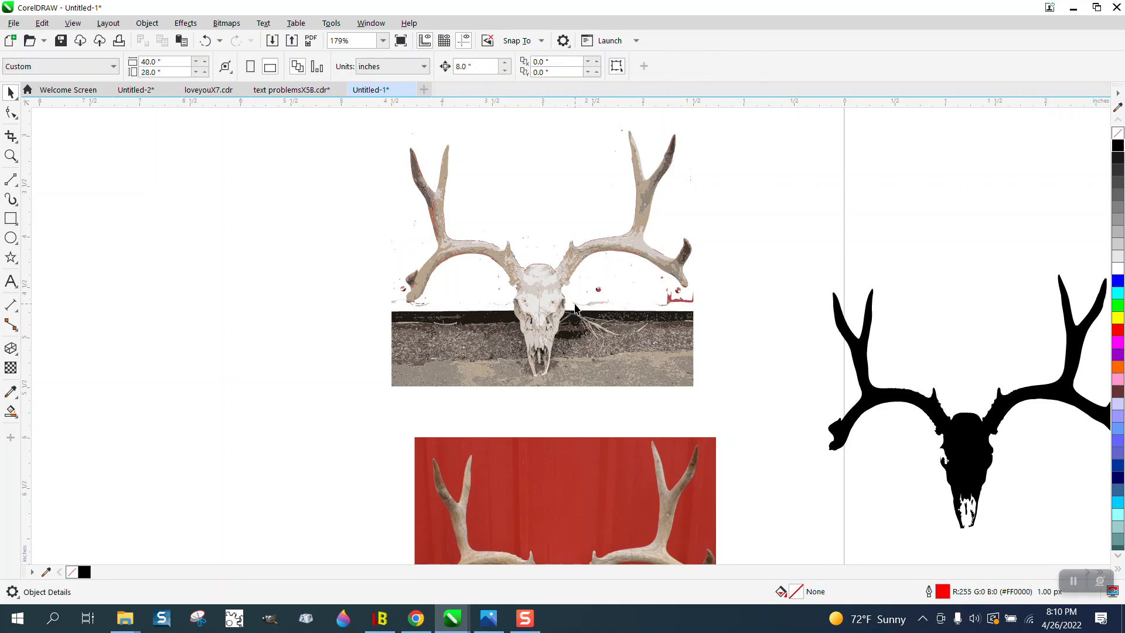
Delete the red spot under the right antler and a block of the ground pieces below it.
left_click(597, 300)
key("Delete")
left_click(598, 291)
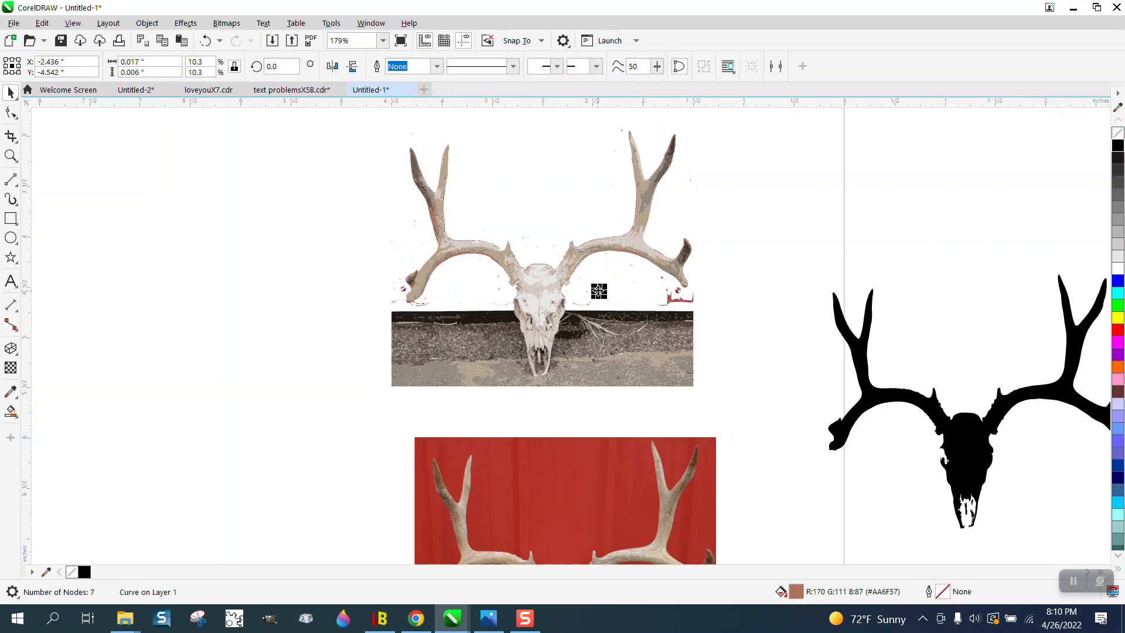
left_click(653, 392)
key("Delete")
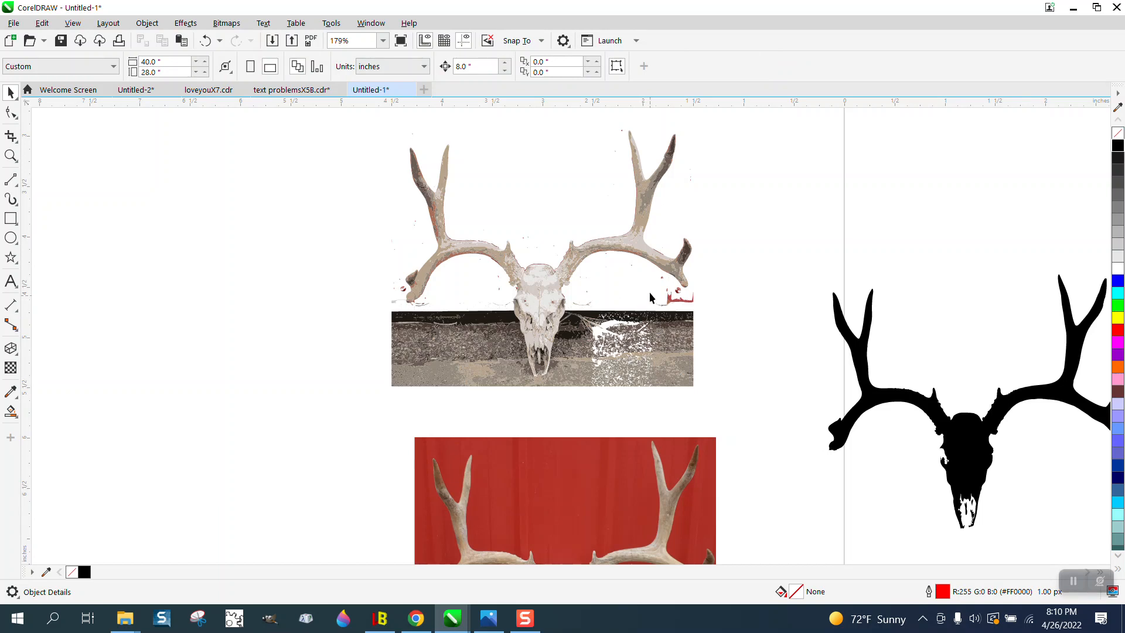
Delete the remaining red fragments beneath the right antler tip.
left_click(662, 283)
key("Delete")
left_click(674, 291)
key("Delete")
left_click(668, 304)
key("Delete")
Delete the remaining large areas of ground background on both sides of the skull.
left_click_drag(572, 304, 576, 391)
left_click_drag(672, 398, 705, 402)
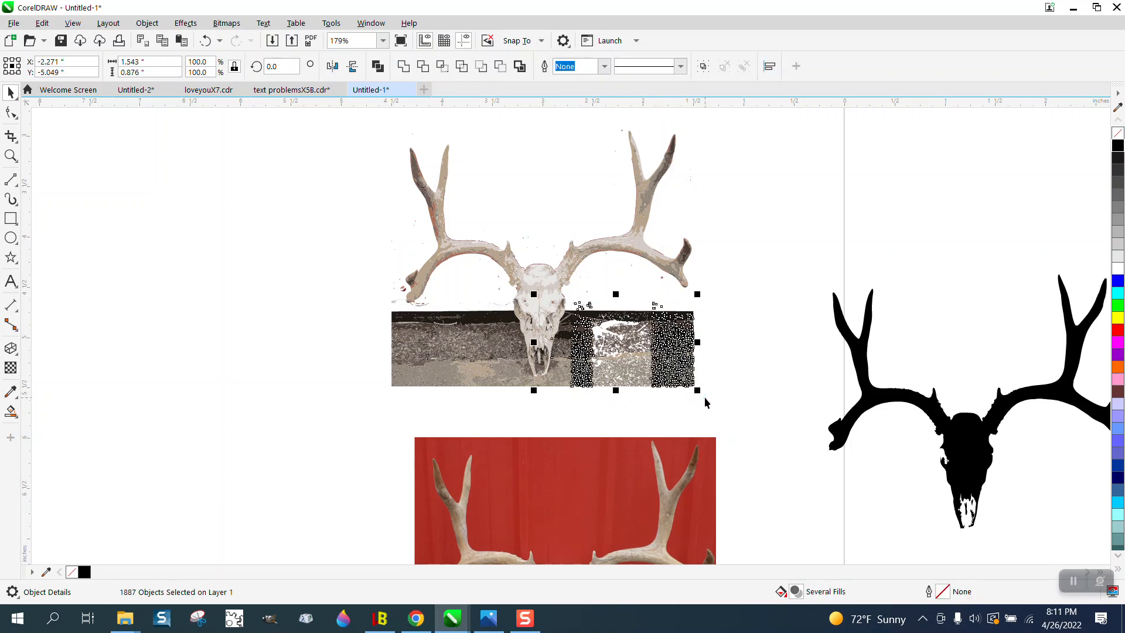
key("Delete")
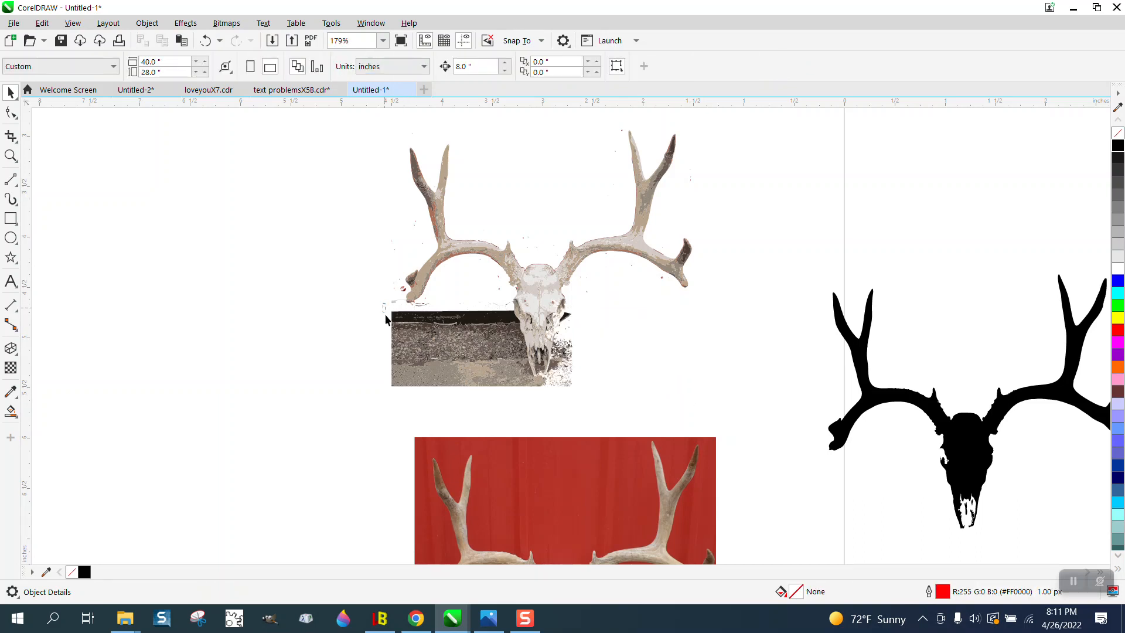
left_click_drag(383, 303, 509, 388)
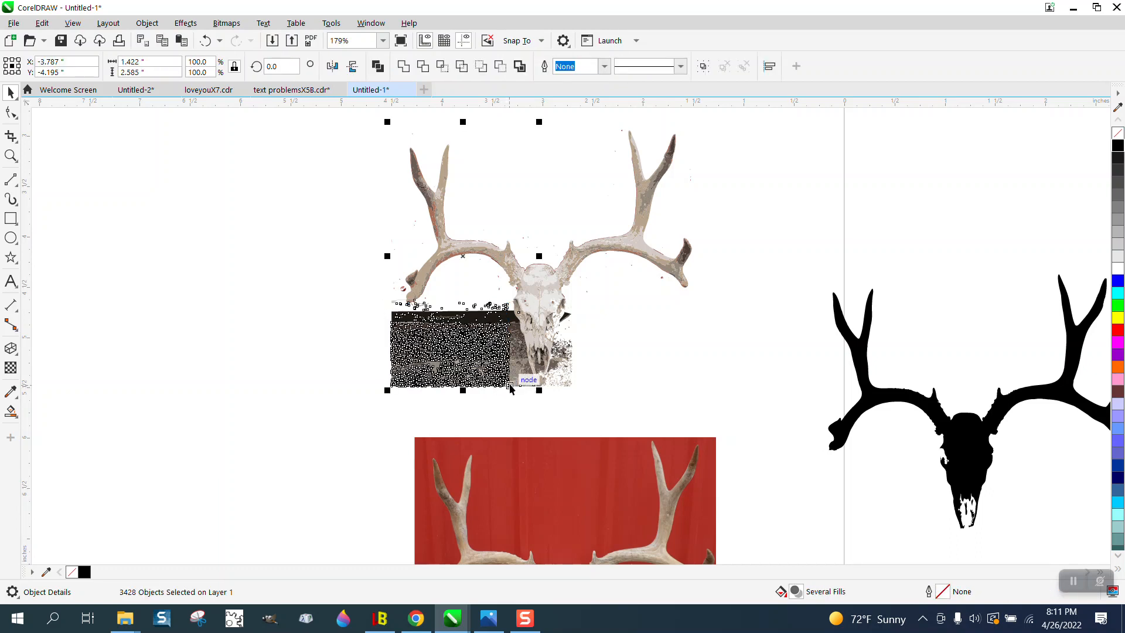
key("Delete")
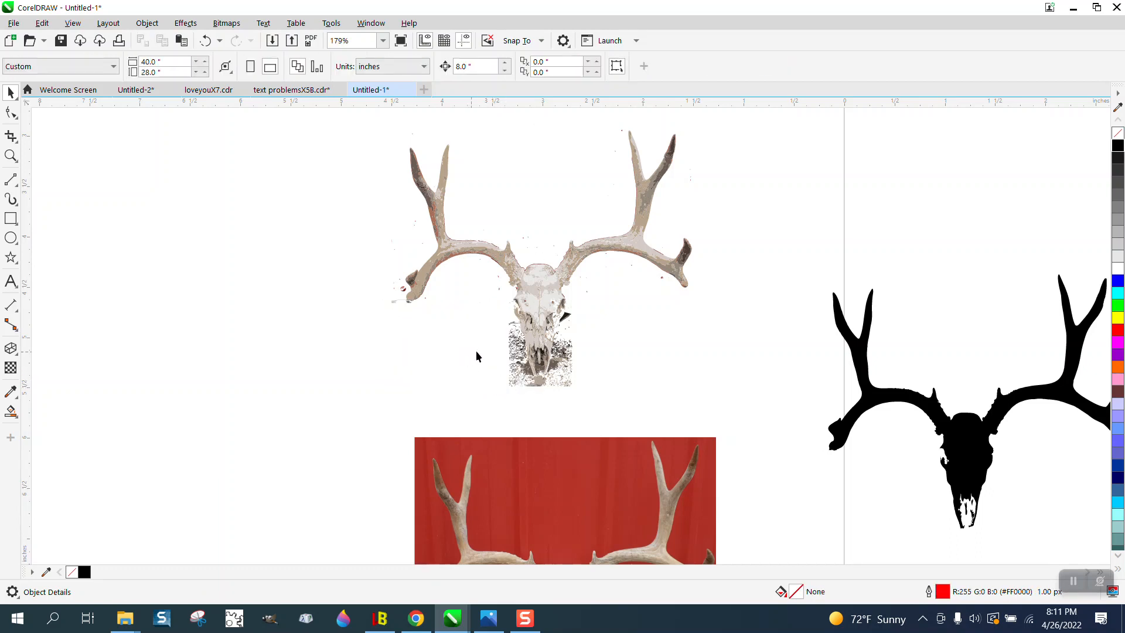
Delete the outer ground debris to the right of the skull's lower jaw.
left_click(11, 156)
left_click_drag(498, 312, 635, 403)
scroll(357, 303, "down", 1)
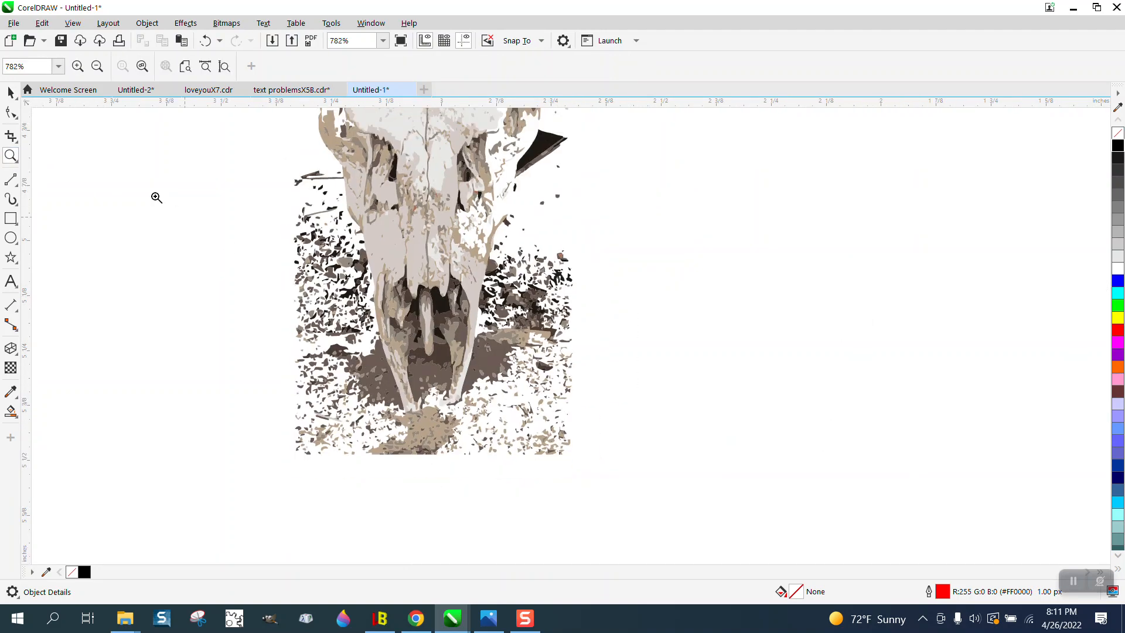
left_click(10, 92)
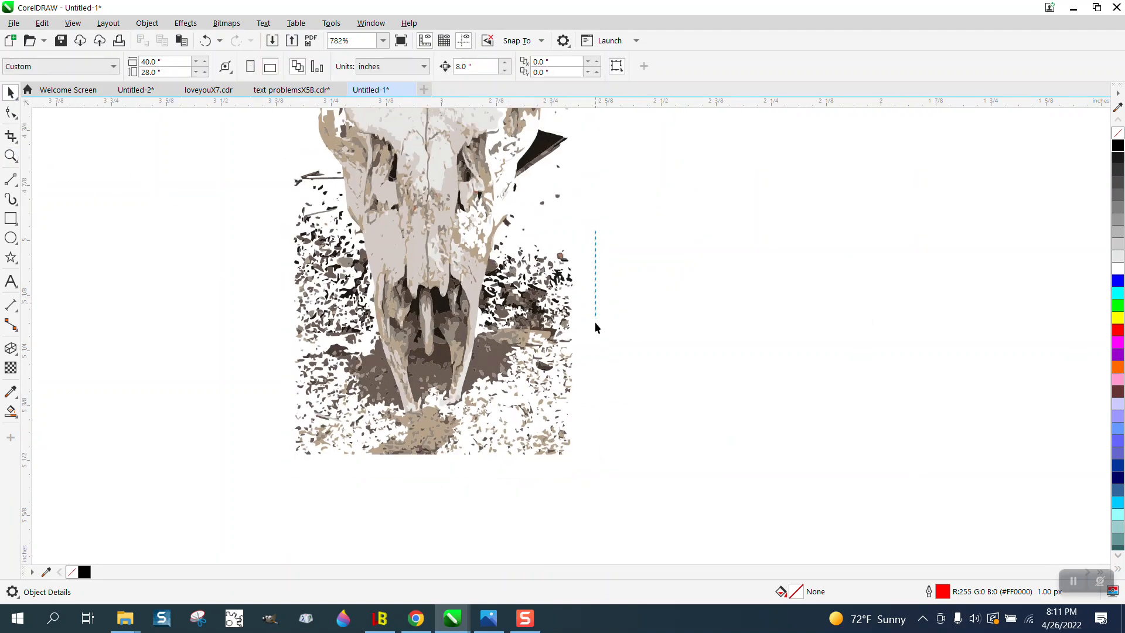
left_click_drag(596, 323, 505, 463)
key("Delete")
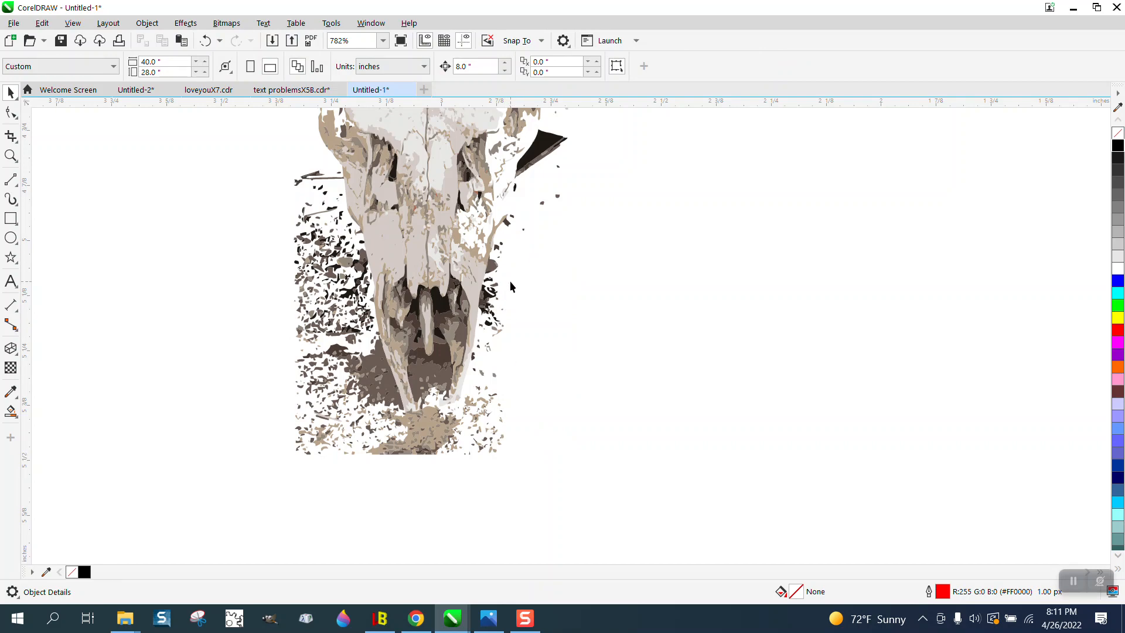
Delete the ground debris and brown shadow patches to the left of the skull's jaw.
left_click_drag(268, 170, 335, 410)
key("Delete")
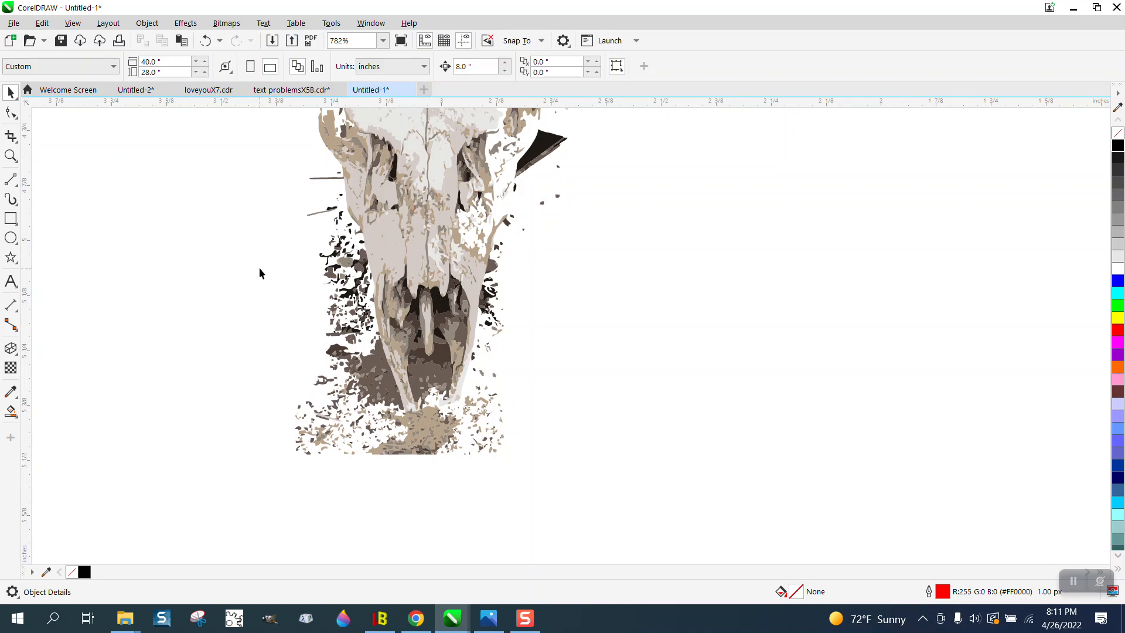
left_click_drag(262, 268, 367, 460)
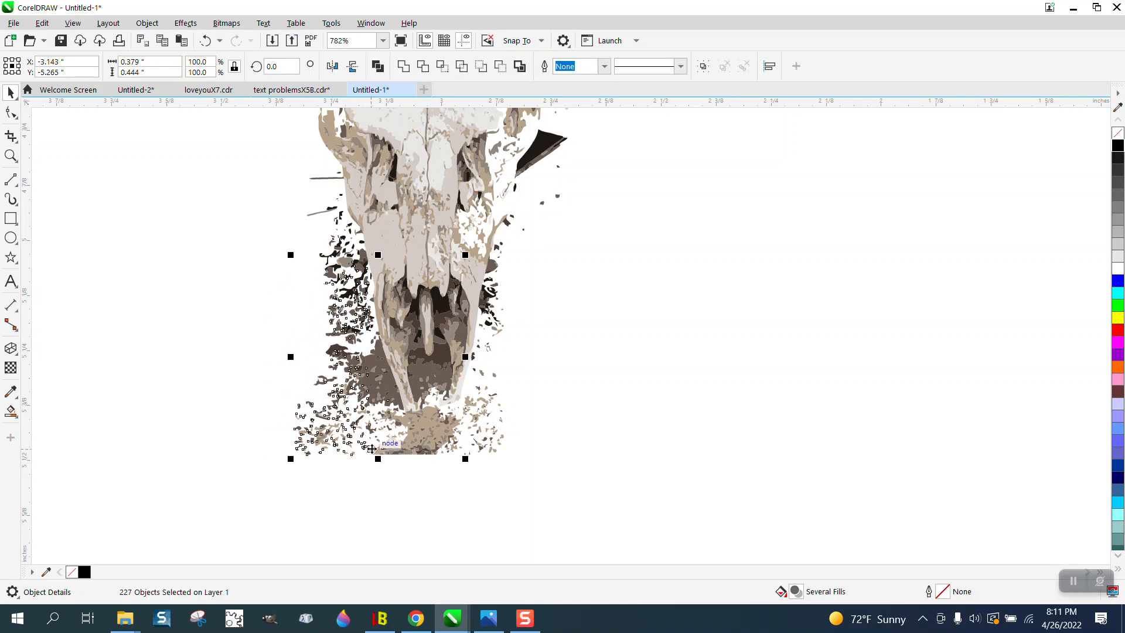
key("Delete")
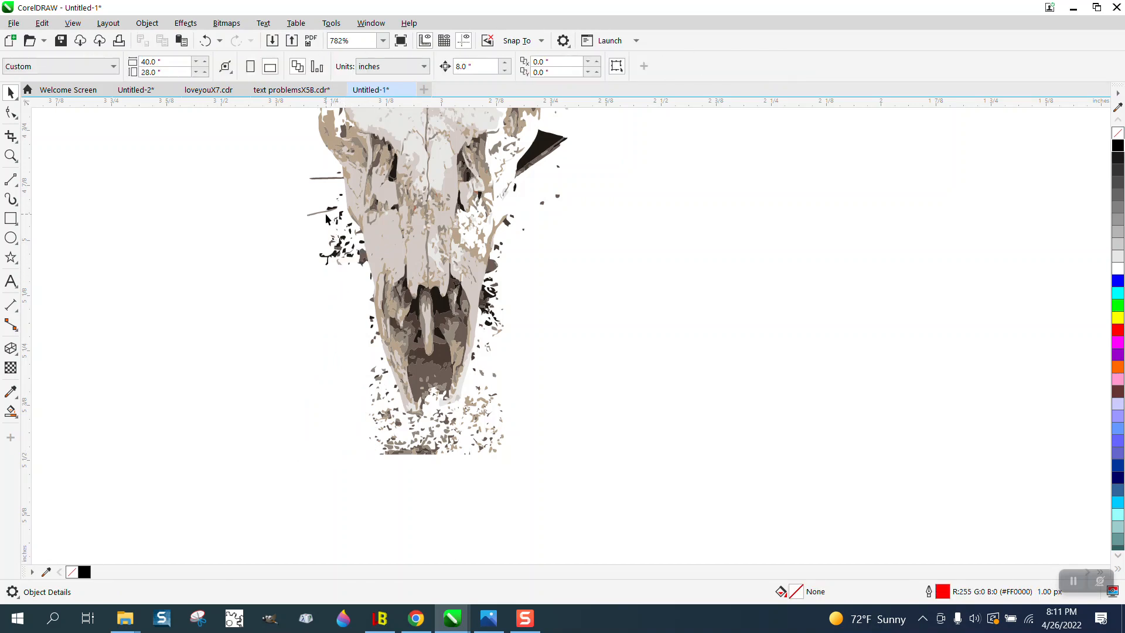
Delete the thin dark line left of the skull and the dark wedge beside its right cheek.
left_click(331, 181)
key("Delete")
left_click(338, 173)
key("Delete")
left_click(547, 153)
key("Delete")
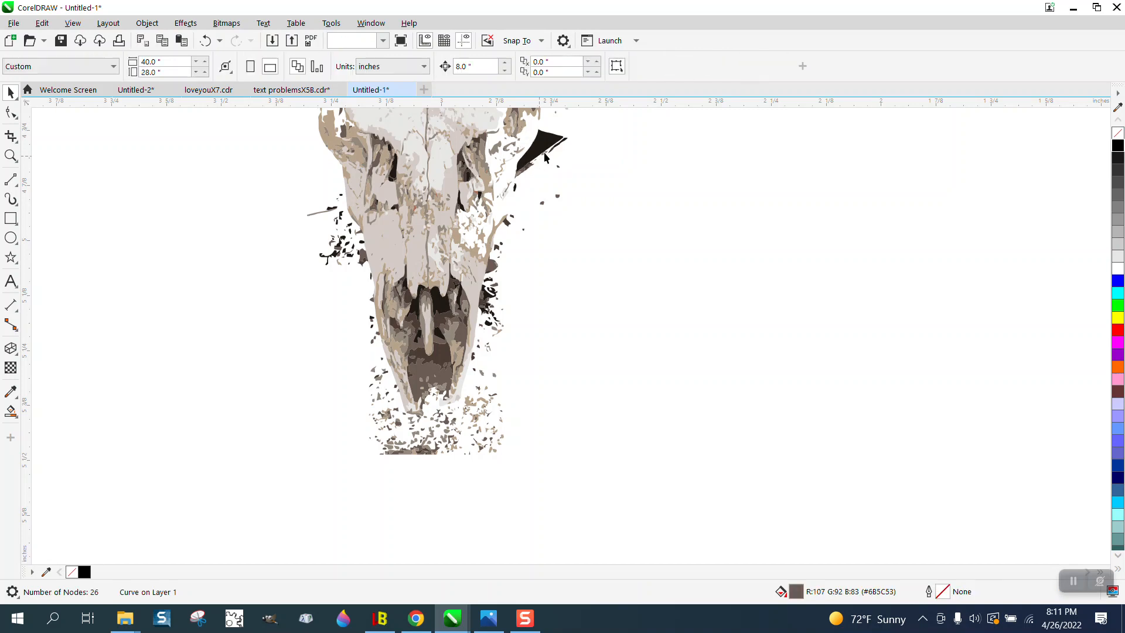
left_click(547, 149)
key("Delete")
left_click(552, 150)
key("Delete")
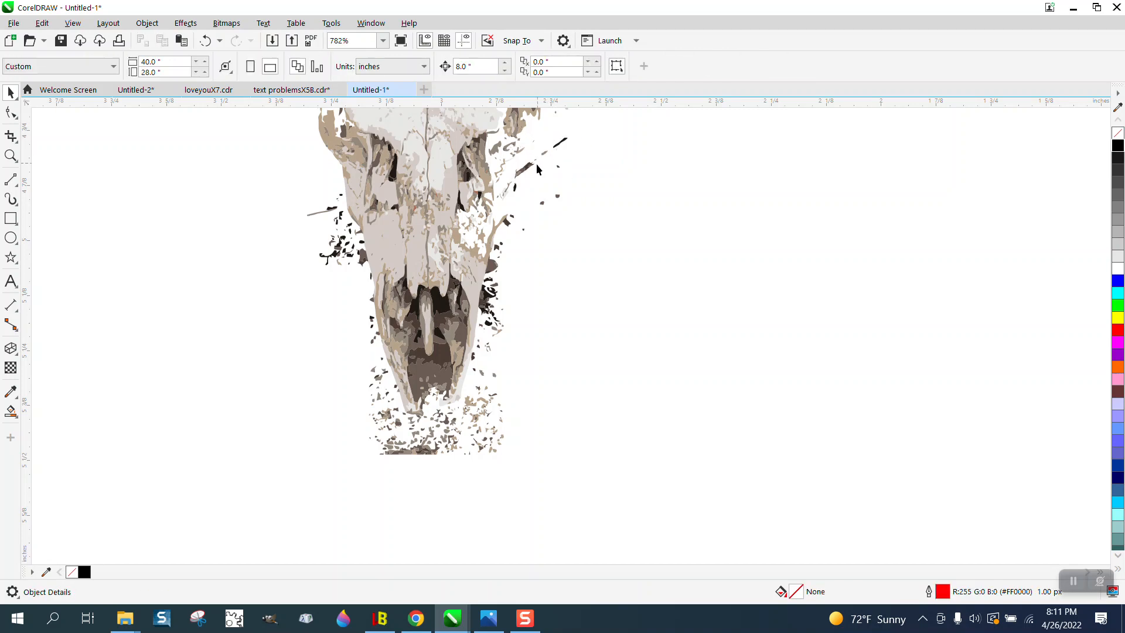
Delete the dark slivers and loose specks left around the former wedge beside the right cheek.
left_click(533, 171)
key("Delete")
left_click(561, 142)
key("Delete")
left_click_drag(541, 224, 535, 226)
key("Delete")
left_click(533, 170)
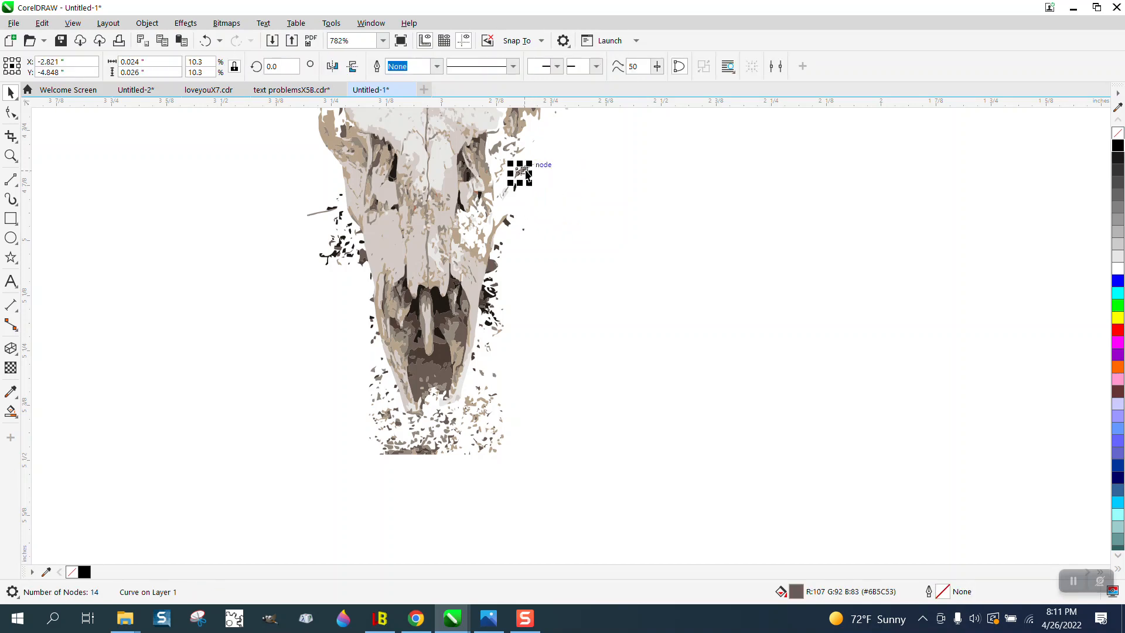
key("Delete")
Delete the small dark specks along the right side of the skull's snout.
left_click(519, 188)
key("Delete")
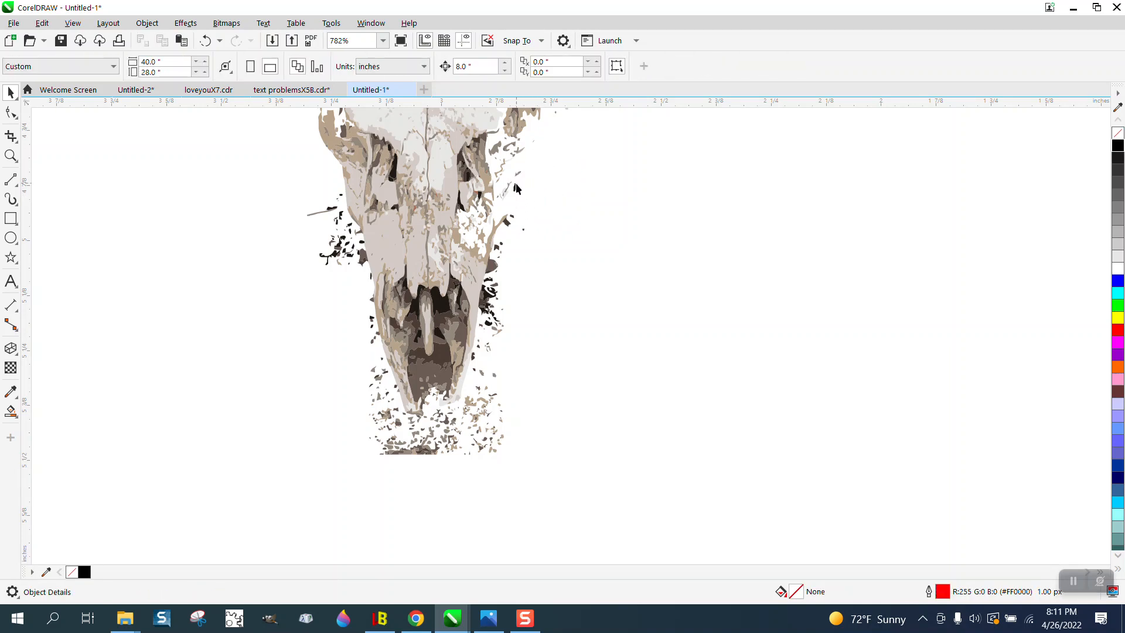
left_click(515, 187)
key("Delete")
left_click(511, 224)
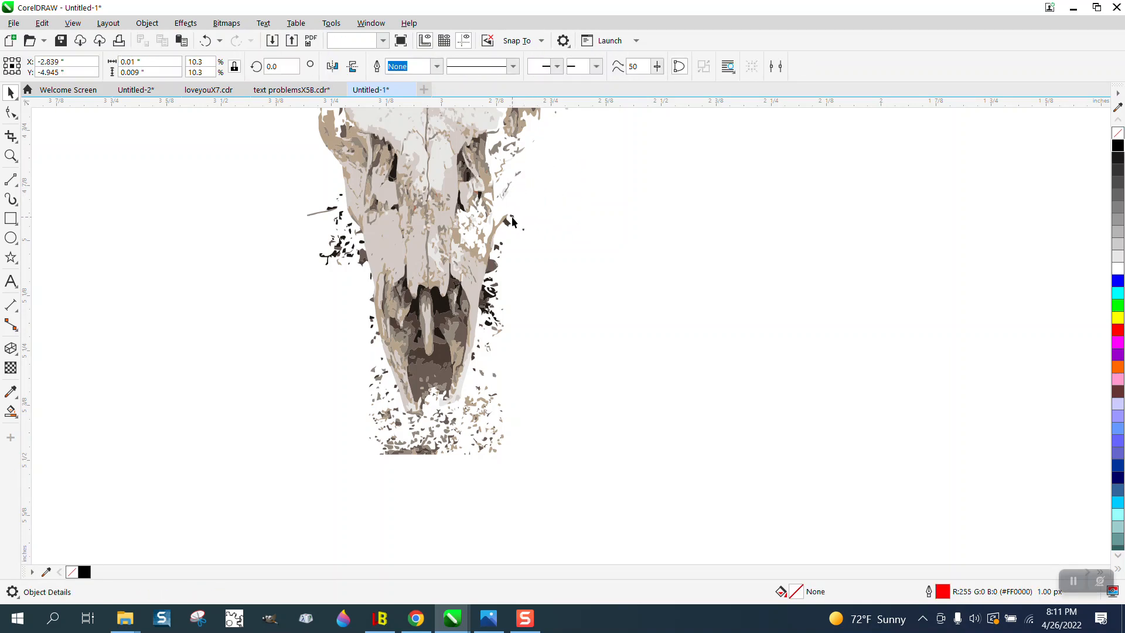
key("Delete")
left_click(518, 230)
key("Delete")
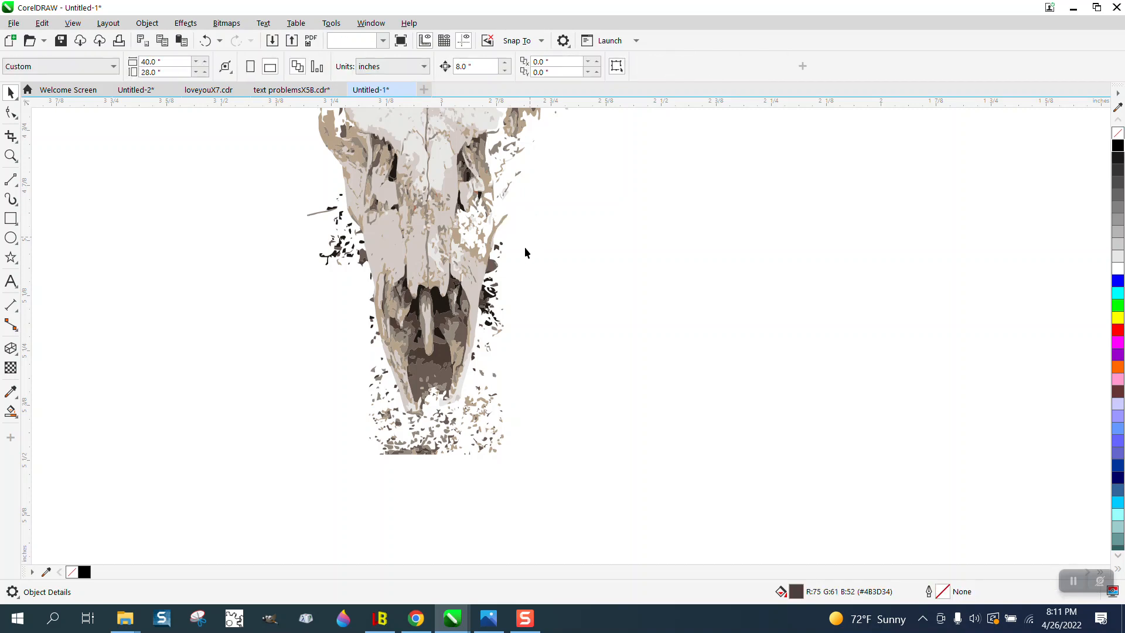
Delete the small dark and grey specks beside the right edge of the skull's snout, just above the mouth opening.
left_click(11, 156)
left_click_drag(473, 220, 633, 409)
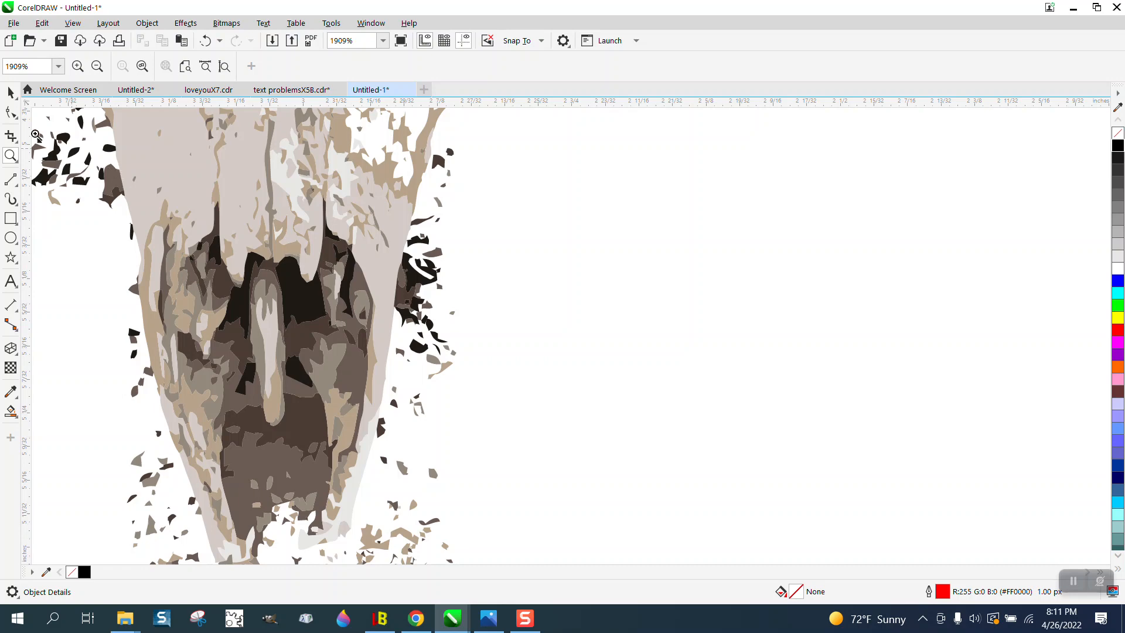
left_click(11, 95)
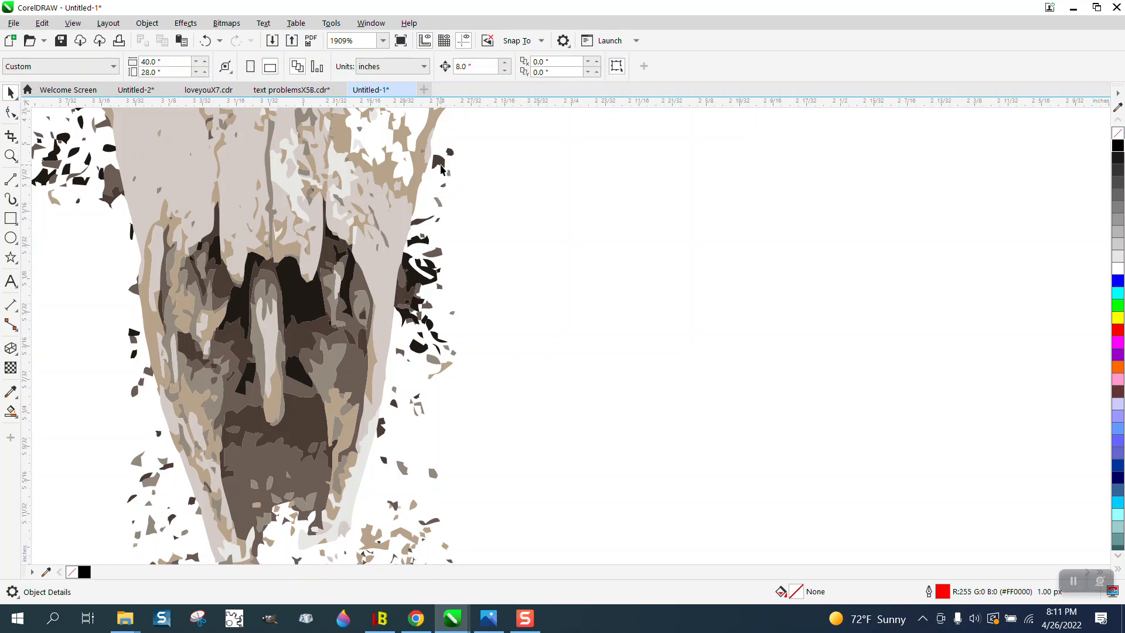
left_click(450, 174)
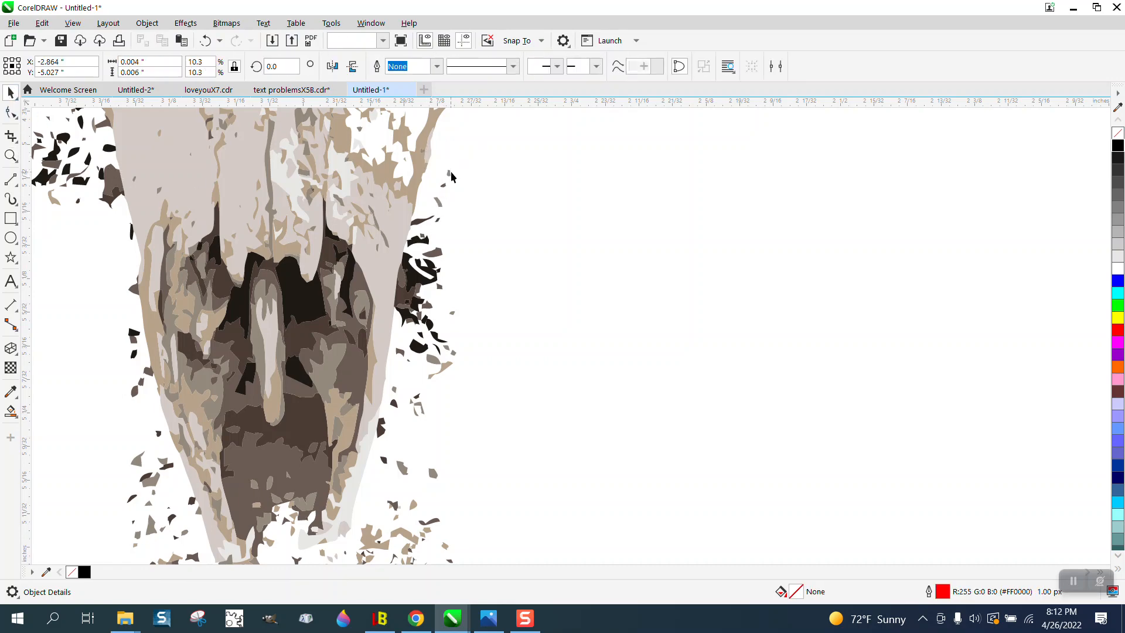
left_click(436, 206)
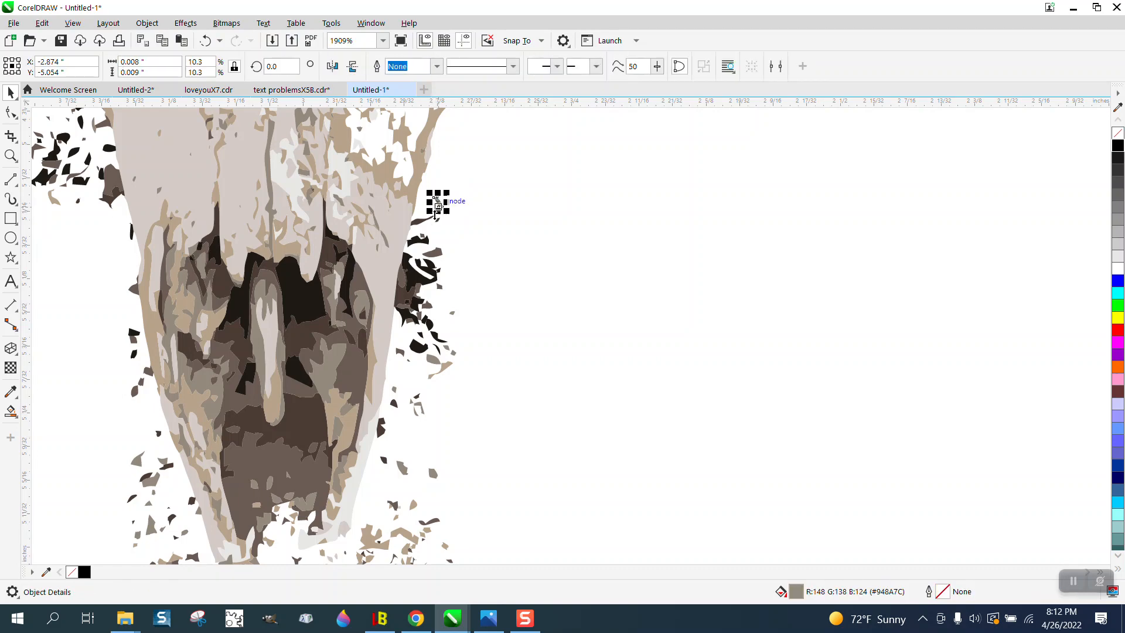
key("Delete")
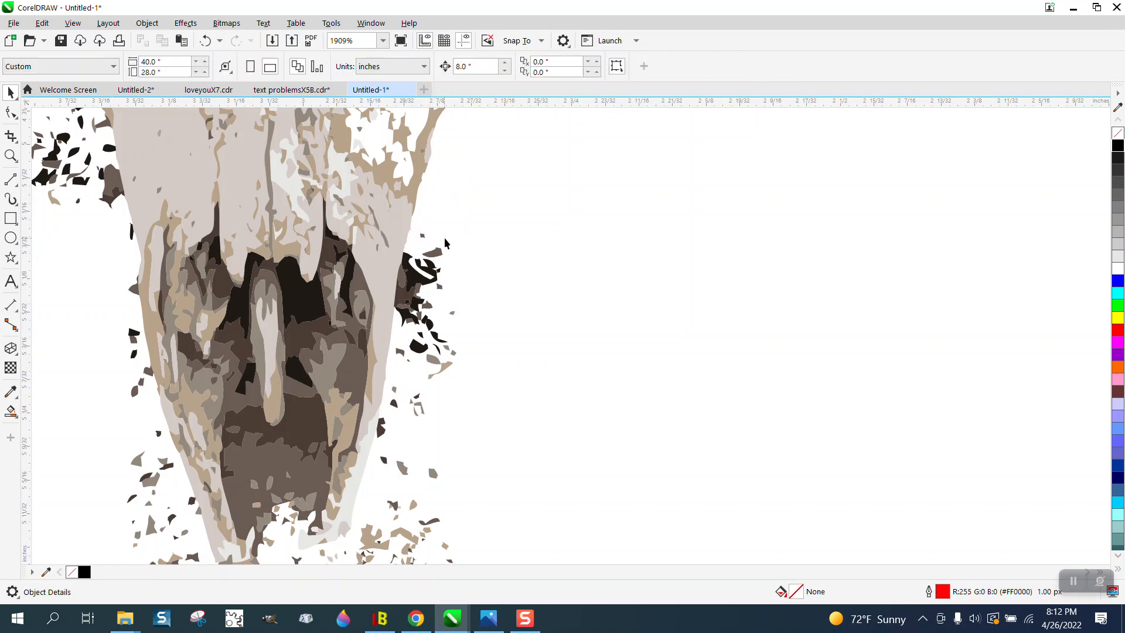
Delete the cluster of black and brown fragments to the right of the skull's mouth opening.
left_click_drag(423, 310, 422, 308)
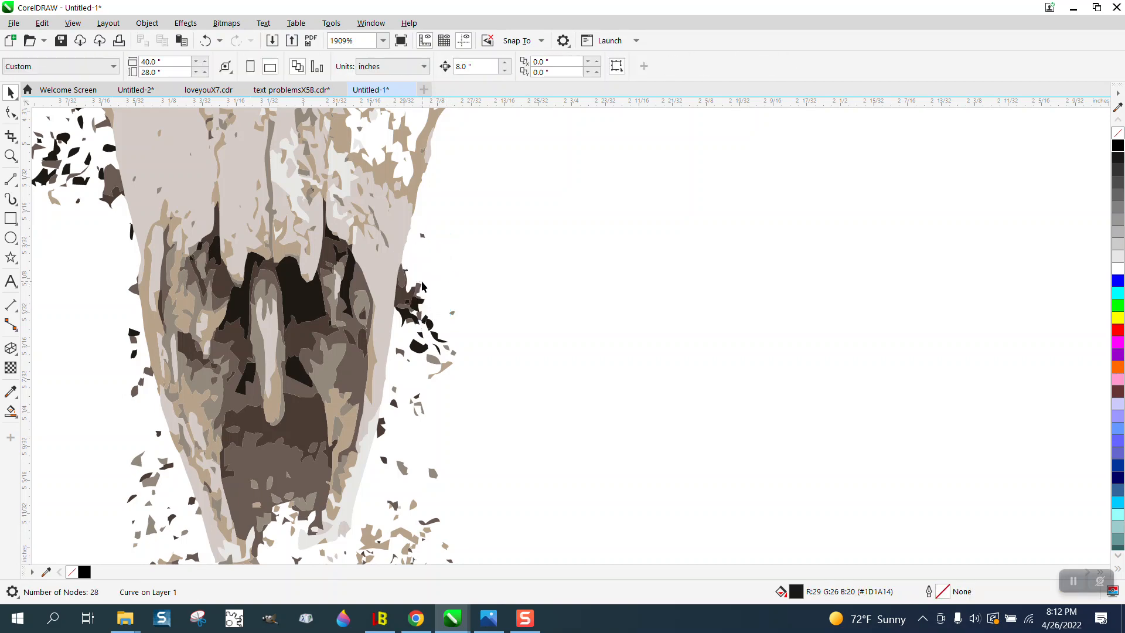
key("Delete")
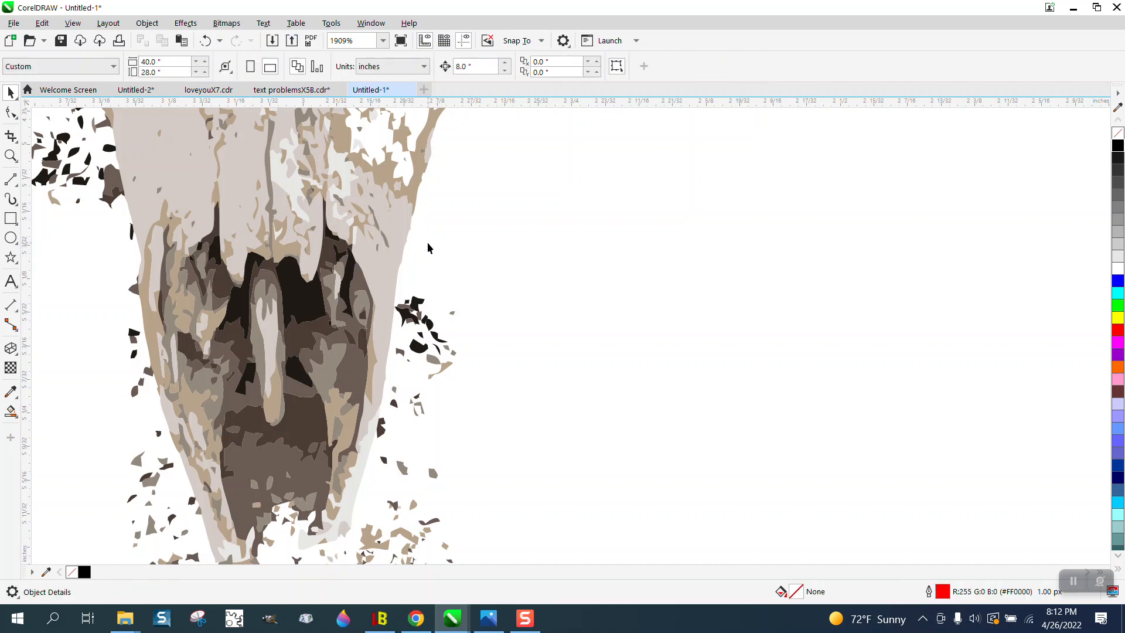
left_click_drag(471, 258, 426, 384)
key("Escape")
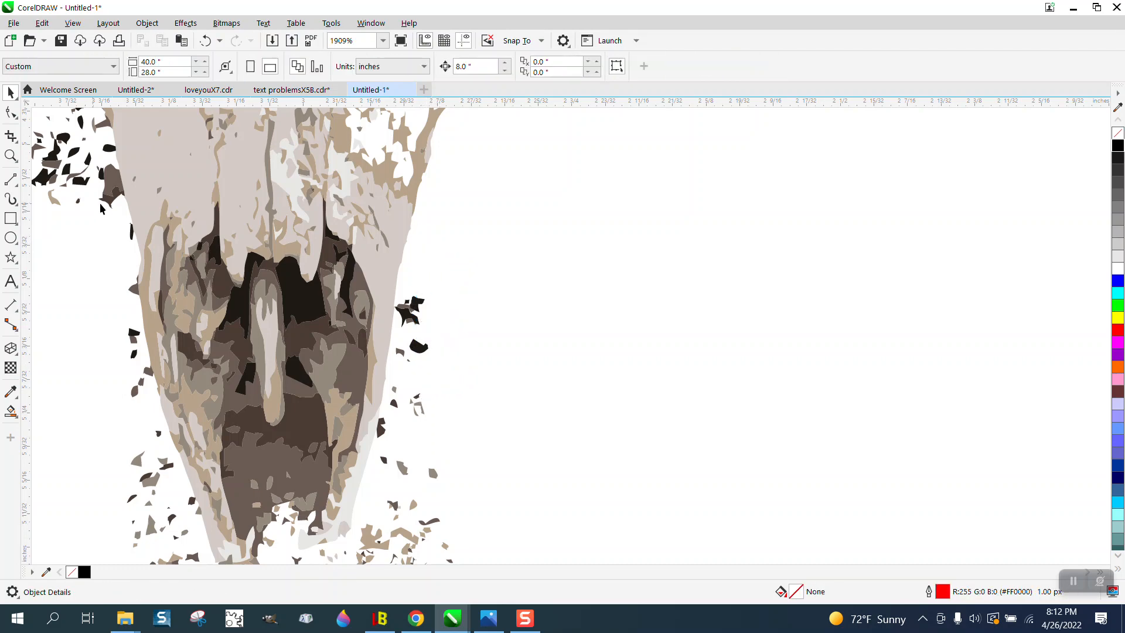
Select the loose specks along the right side of the jaw with a freehand selection and delete them.
left_click(16, 103)
left_click(41, 108)
mouse_move(461, 277)
left_mouse_down()
mouse_move(415, 285)
mouse_move(402, 303)
mouse_move(385, 463)
mouse_move(403, 492)
mouse_move(495, 514)
mouse_move(474, 442)
left_mouse_up()
key("Delete")
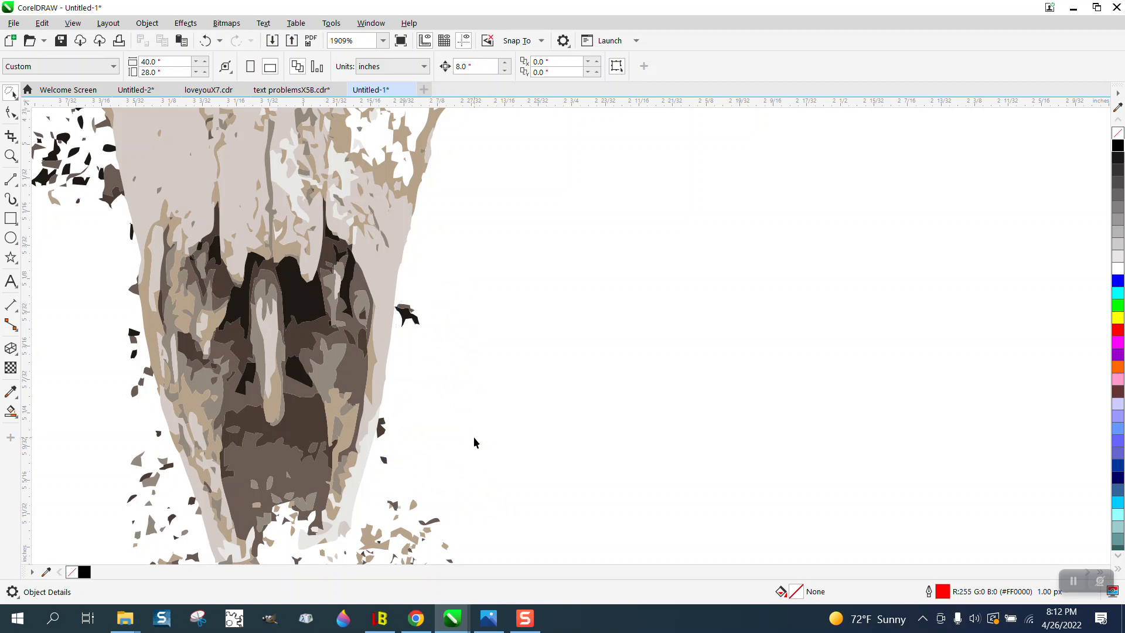
Delete the remaining black fragment beside the mouth and the dark speck touching the lower right jaw edge.
left_click(408, 316)
key("Delete")
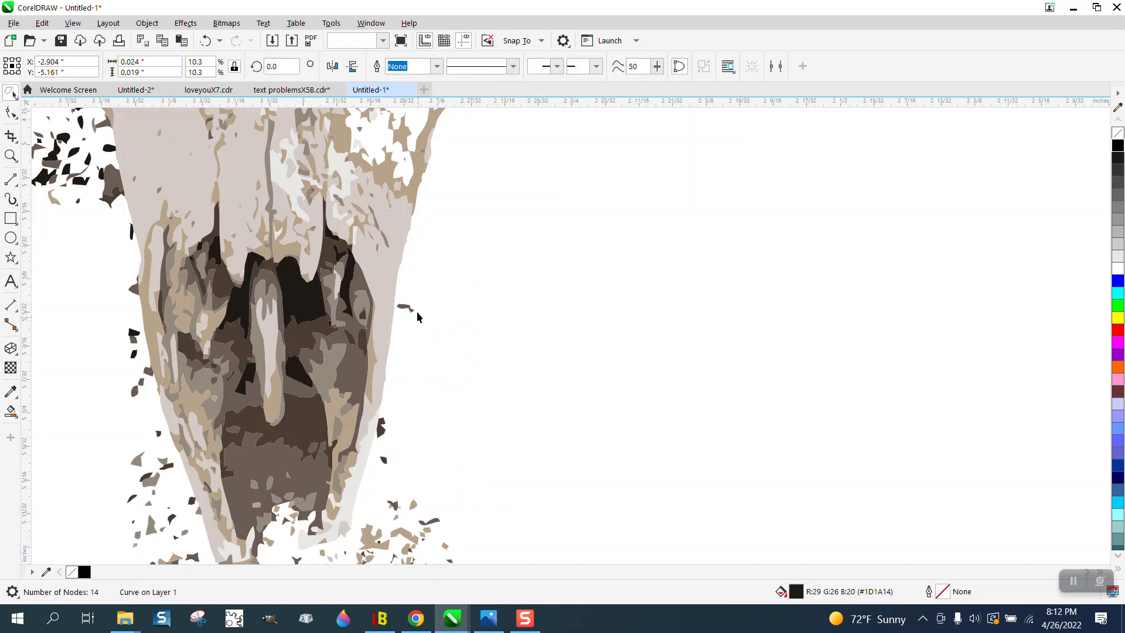
left_click(382, 428)
key("Delete")
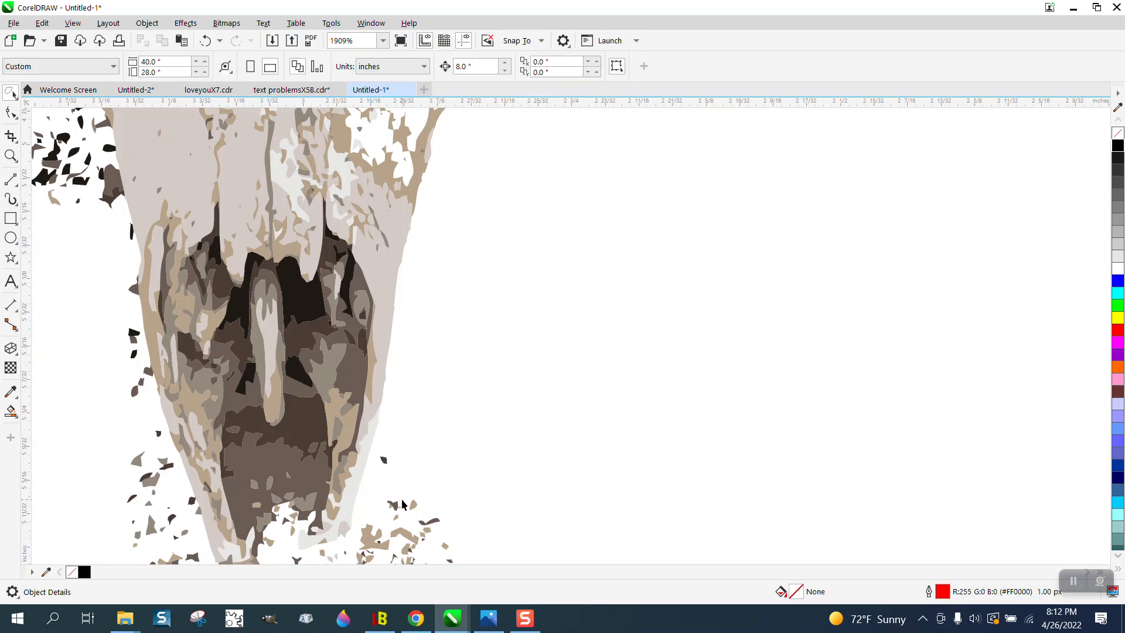
Delete the thin grey line to the left of the snout and the black sliver at its end.
scroll(411, 419, "down", 5)
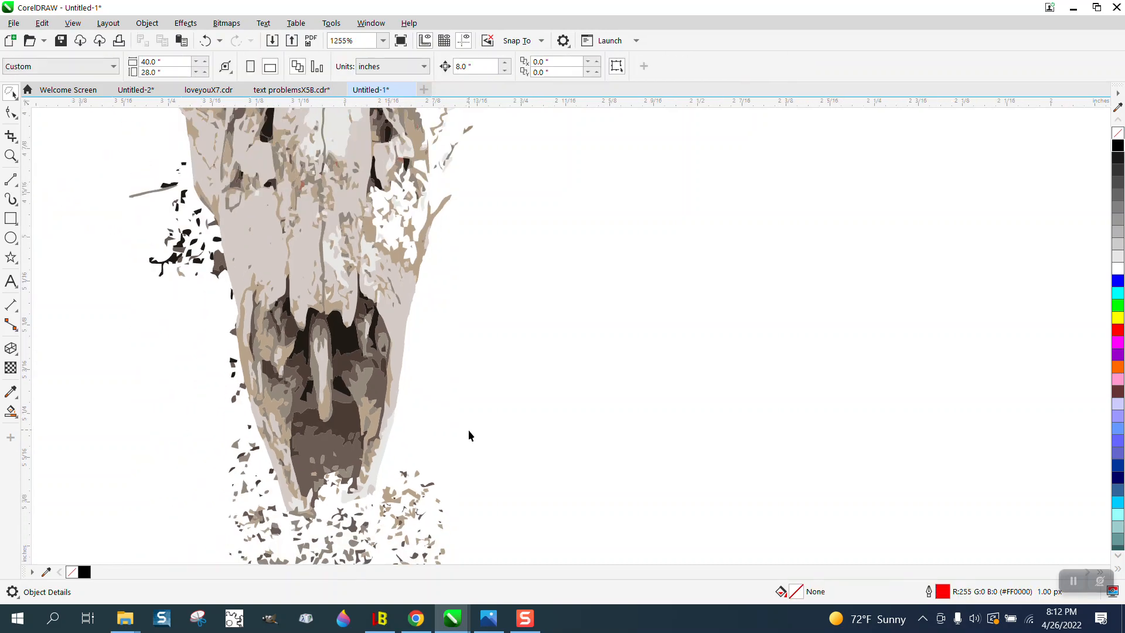
left_click(258, 278)
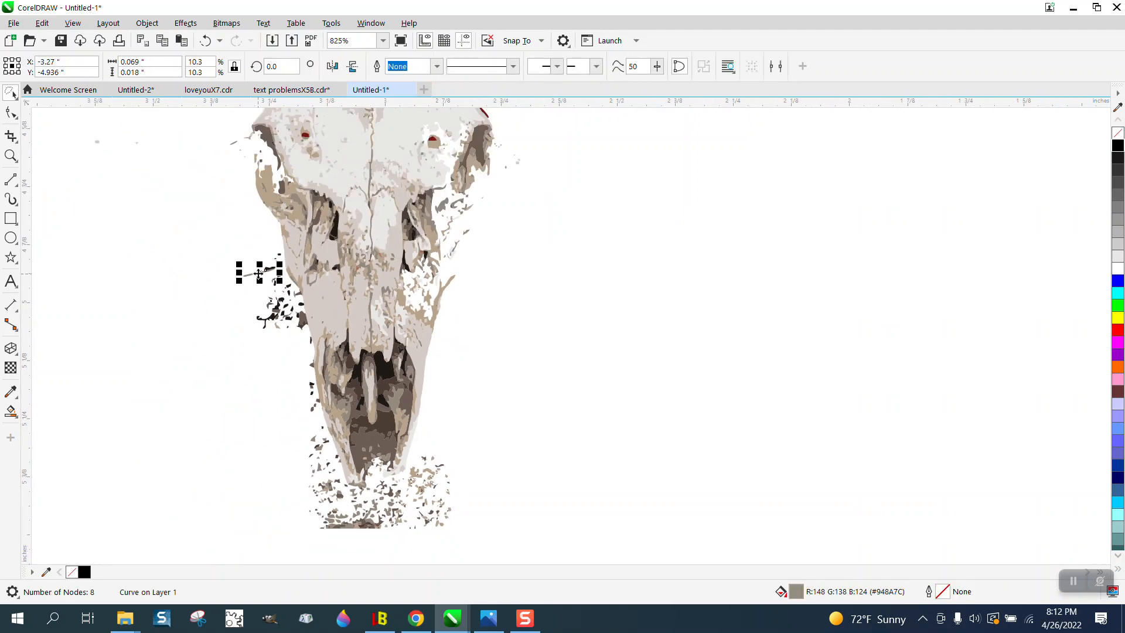
key("Delete")
left_click(279, 257)
key("Delete")
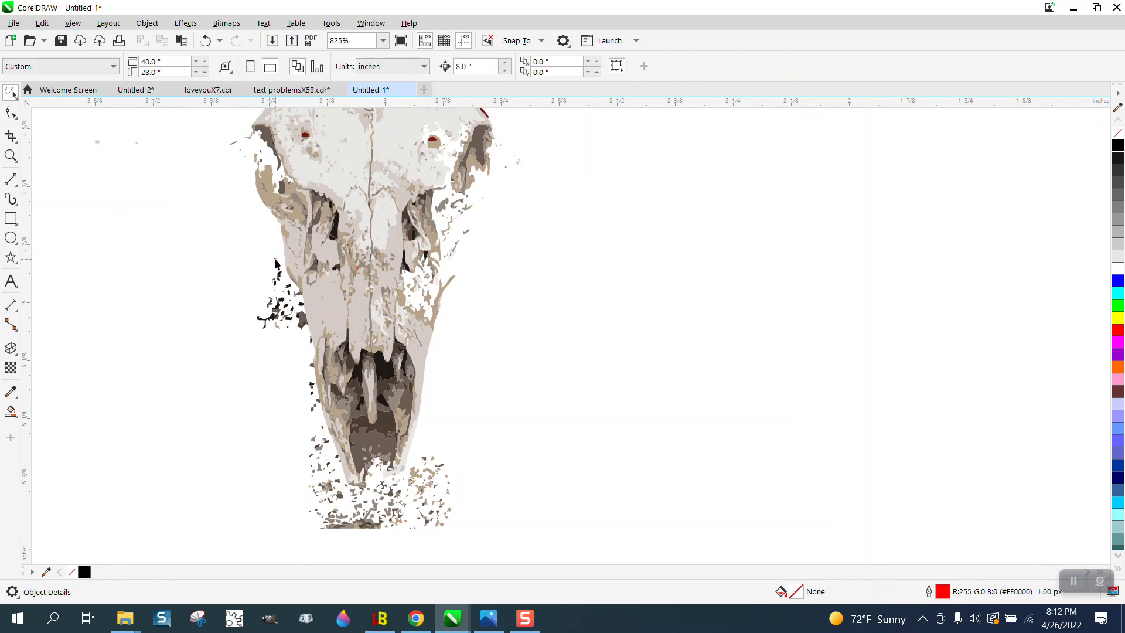
scroll(298, 307, "down", 2)
scroll(329, 322, "down", 2)
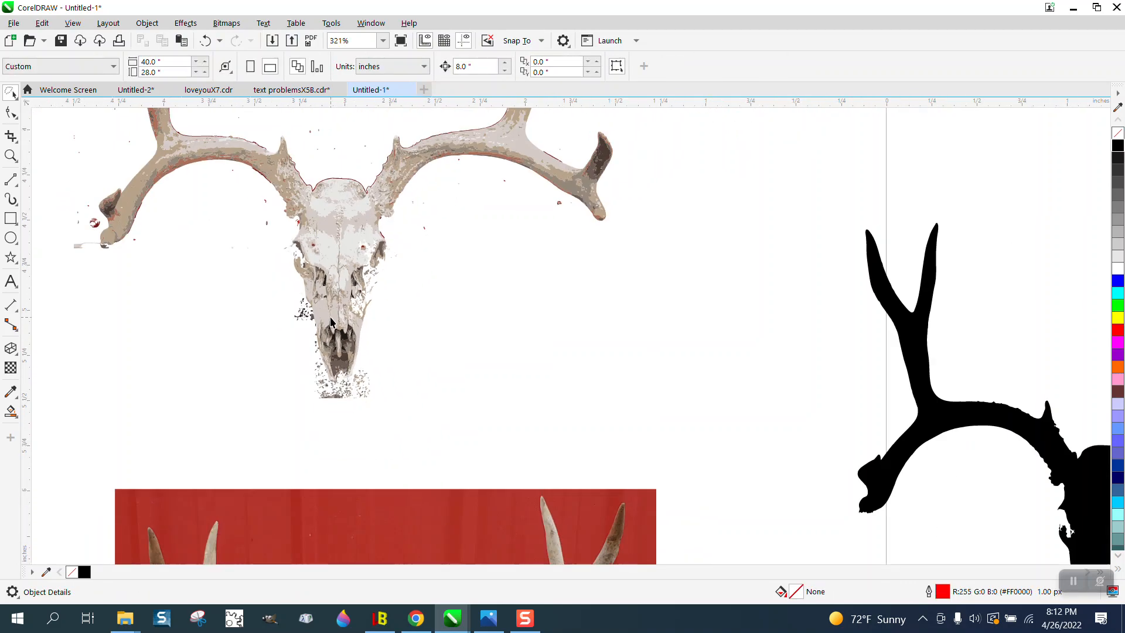
scroll(377, 308, "down", 1)
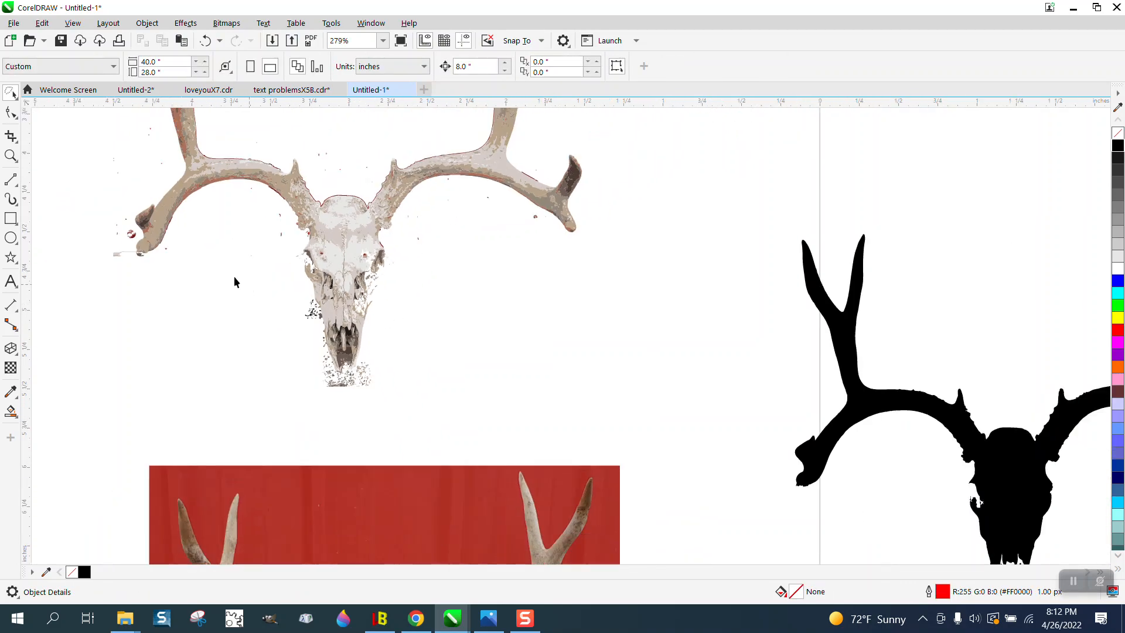
scroll(312, 343, "down", 1)
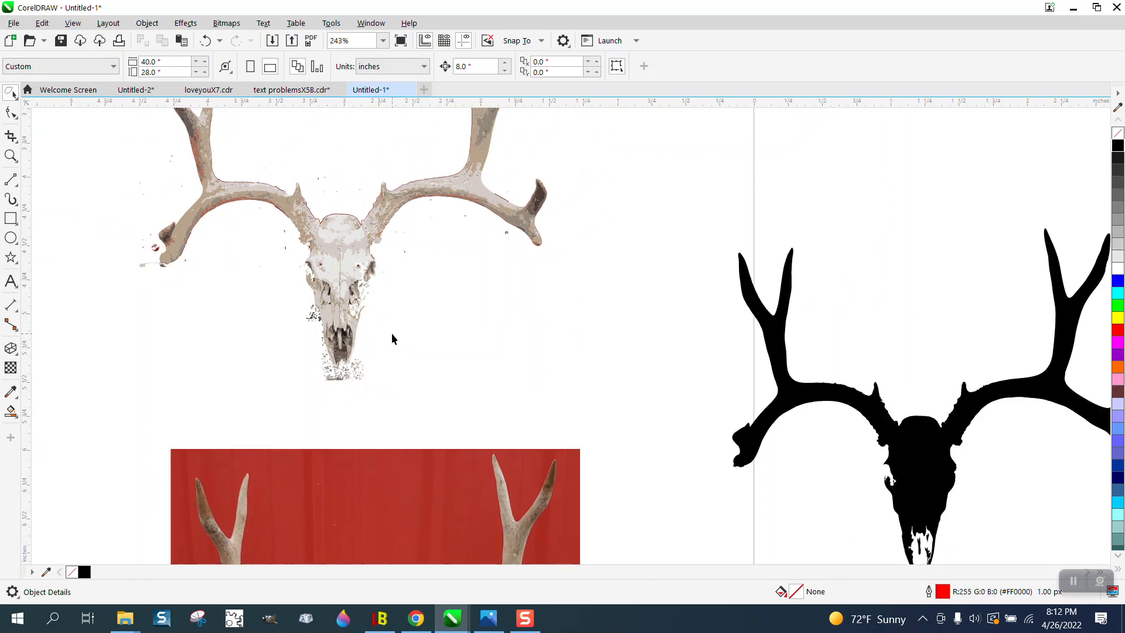